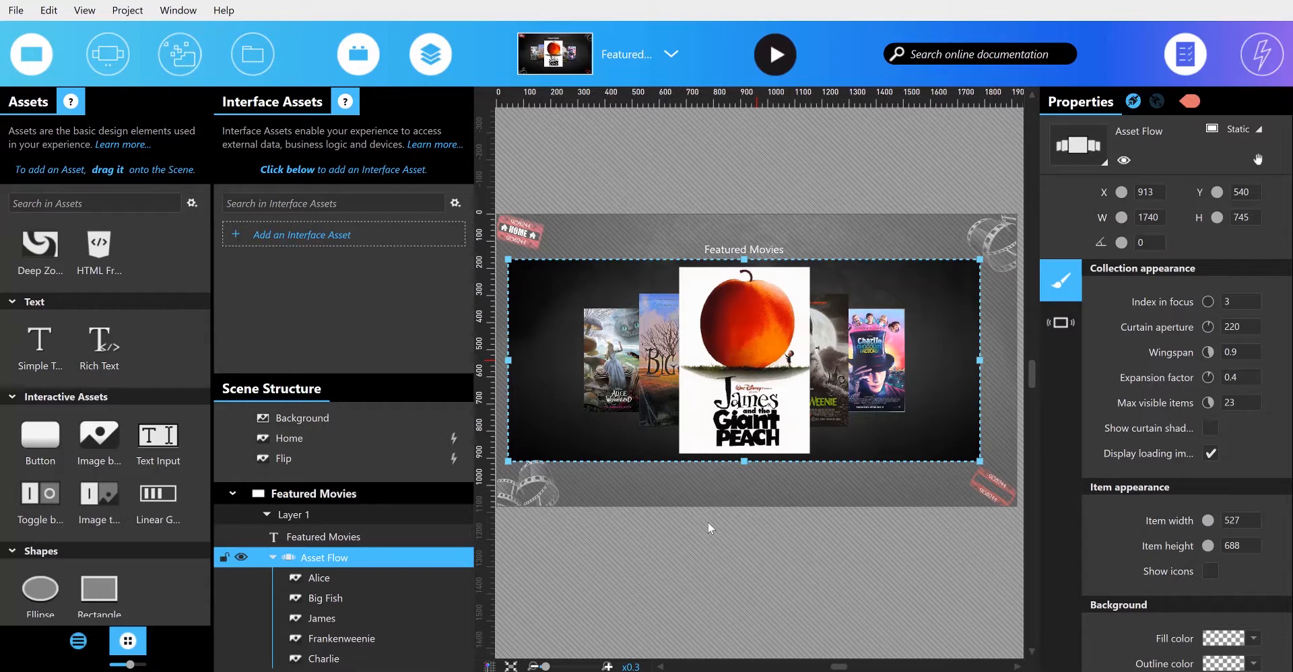
Add a new sequence below the Featured Movies scene in the scenes list
click(626, 54)
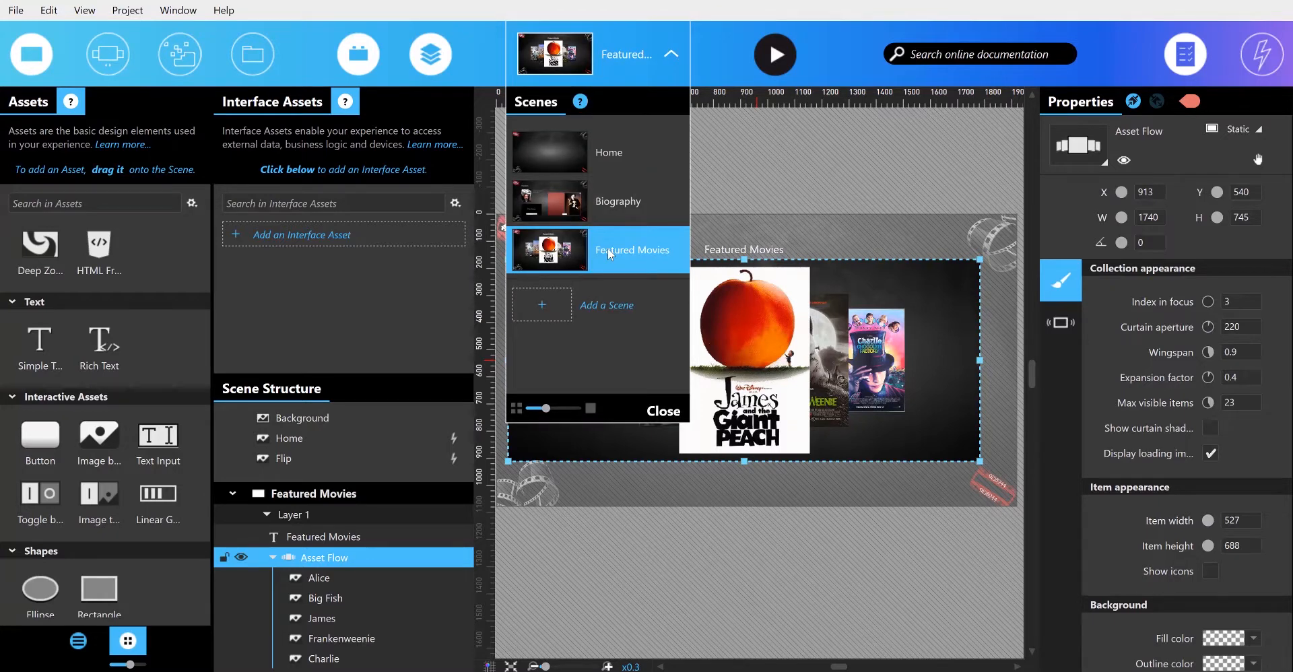
right_click(610, 254)
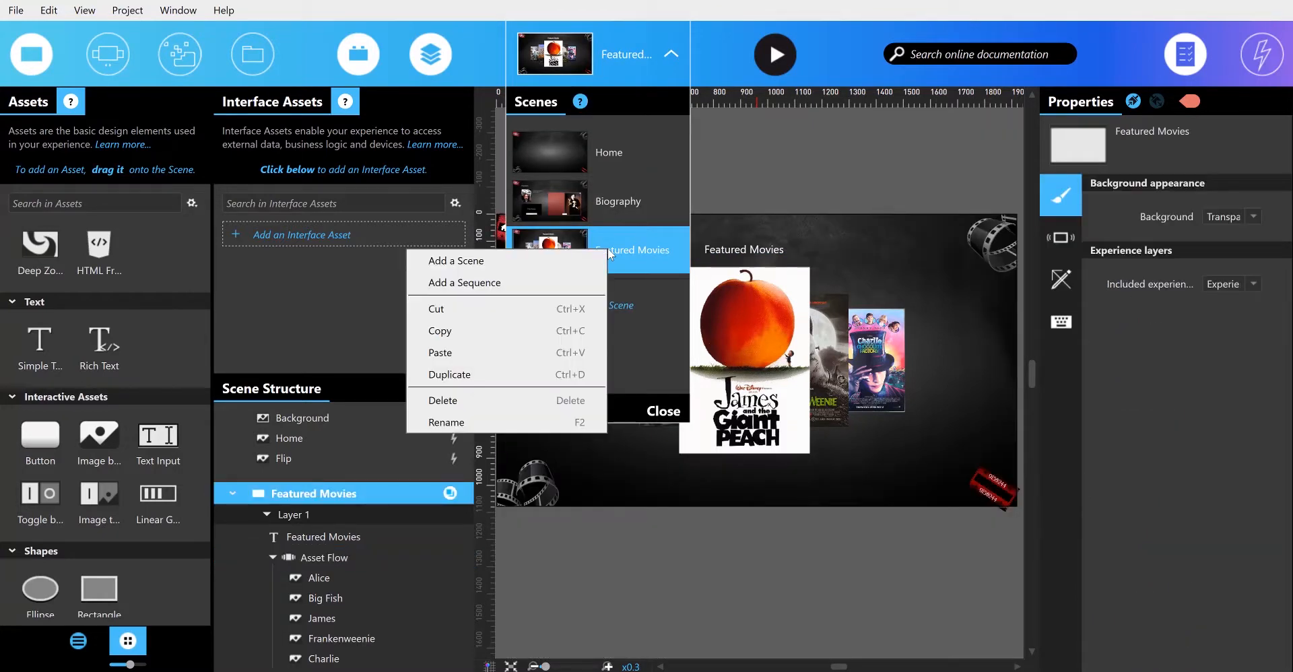
click(585, 290)
click(584, 291)
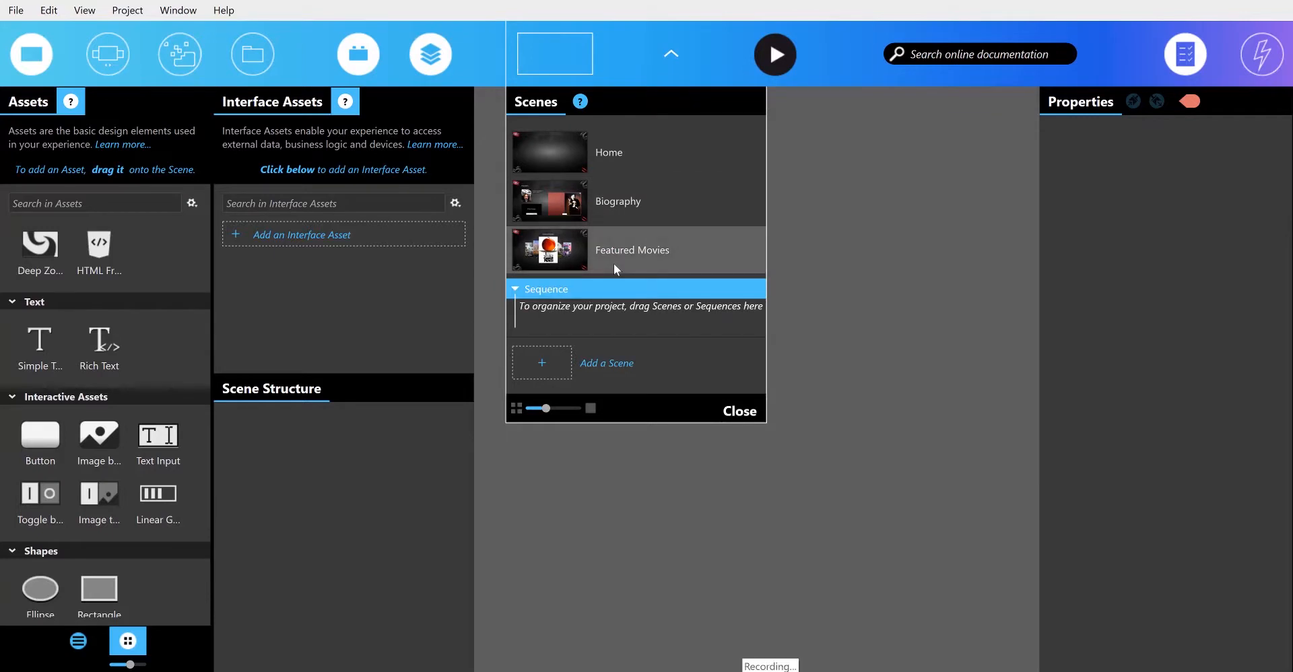
Duplicate the Featured Movies scene, put the copy inside the new sequence, and rename it "Alice in Wonderland"
right_click(613, 264)
click(456, 390)
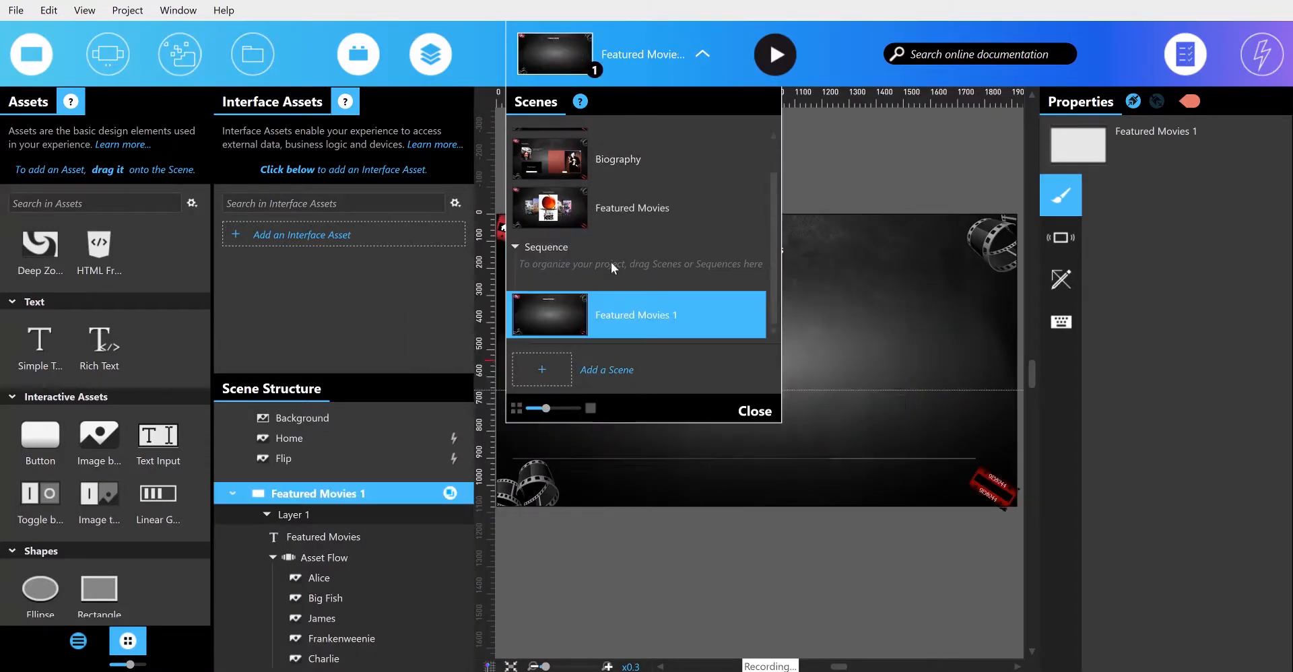
double_click(643, 314)
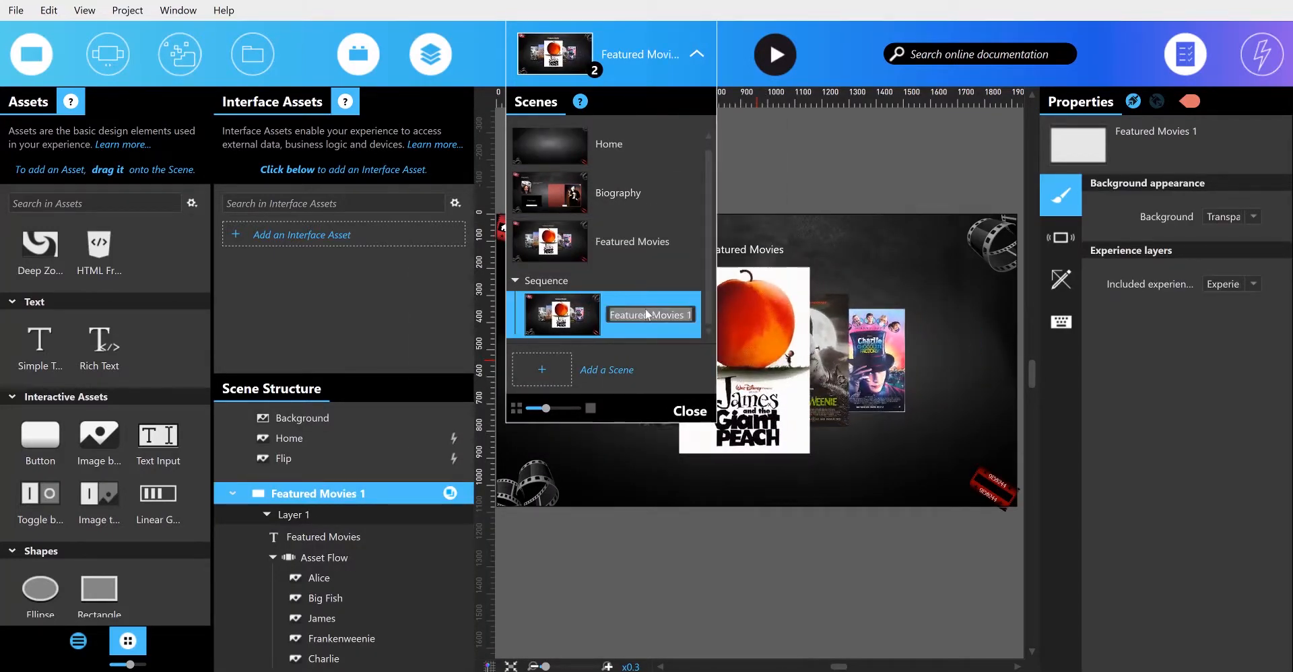
text(Alice in Wo)
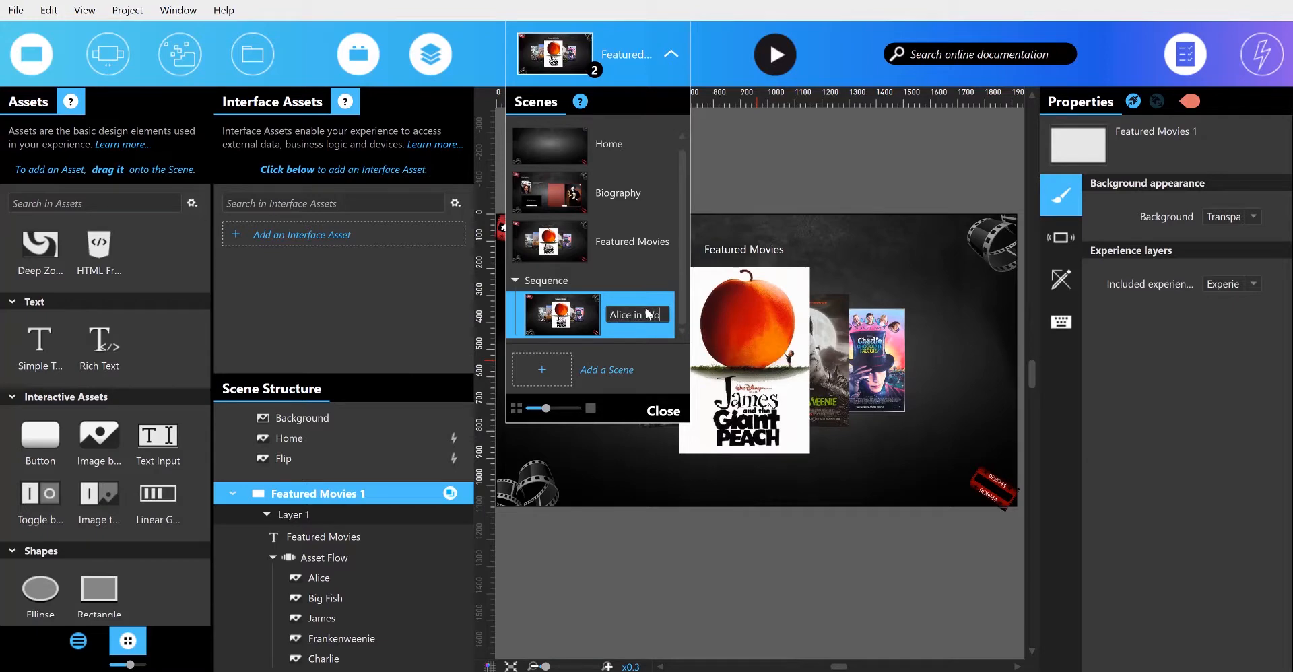
text(nderland)
key(Return)
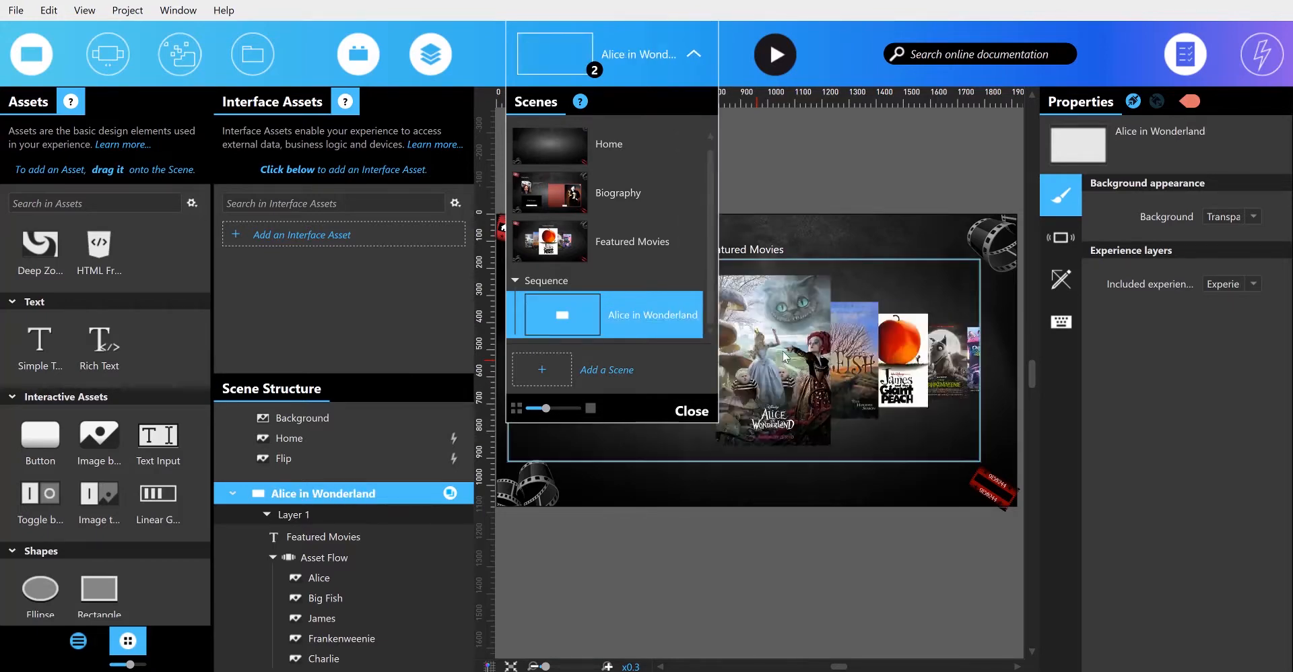
Delete the movie asset flow from the Alice in Wonderland scene and change the title text to "Alice in Wonderland"
click(783, 357)
key(Delete)
click(774, 247)
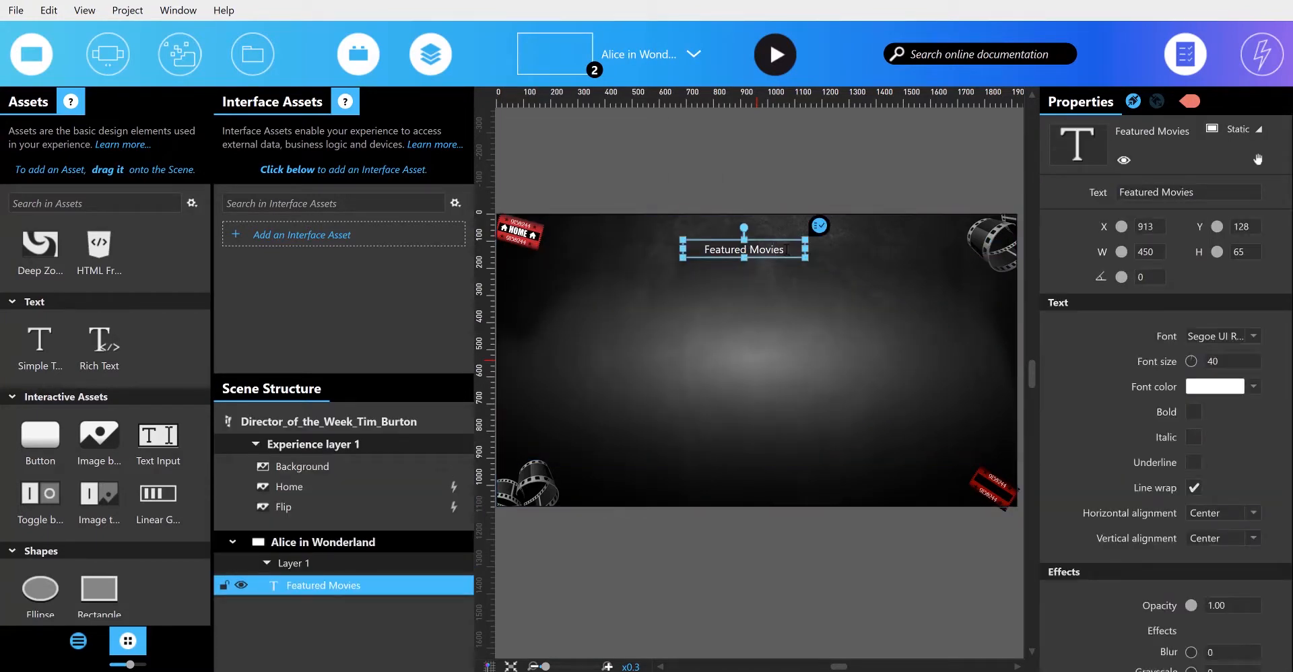
text(Alice in Wonderland)
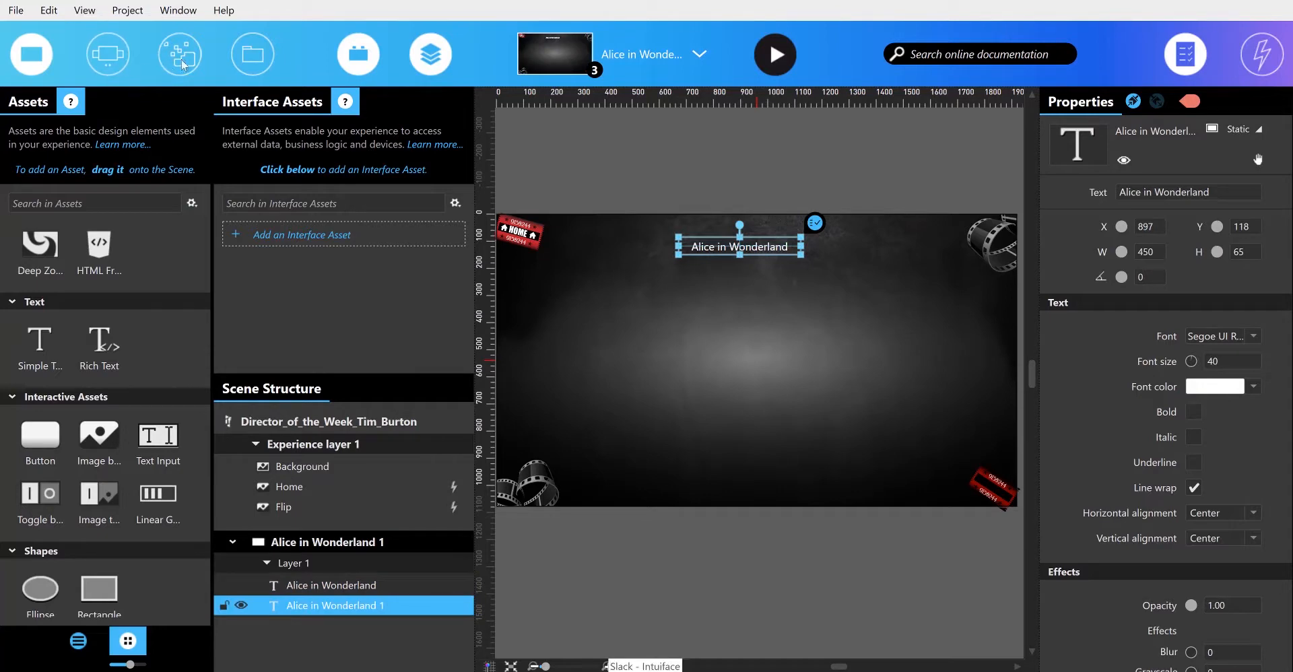
Place the Alice in Wonderland poster image 51cscMZYSBL_1 from the content library on the right side of the scene
click(252, 54)
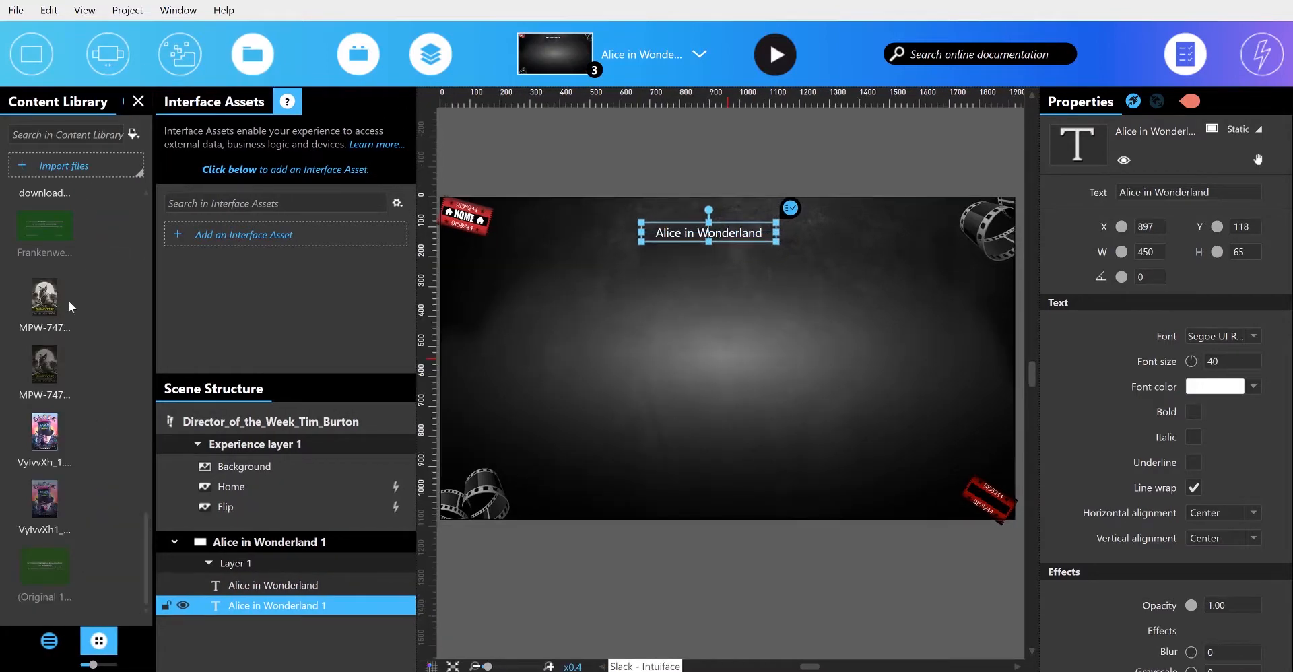
scroll(74, 478, up, 10)
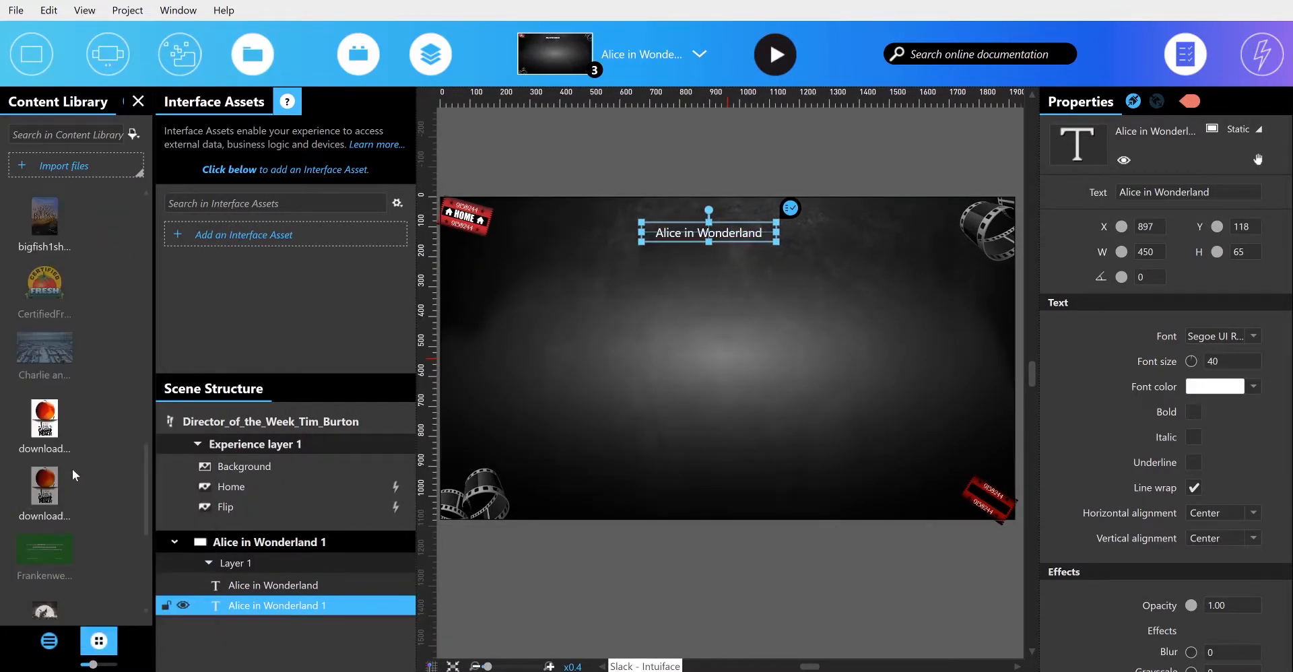
scroll(70, 459, down, 4)
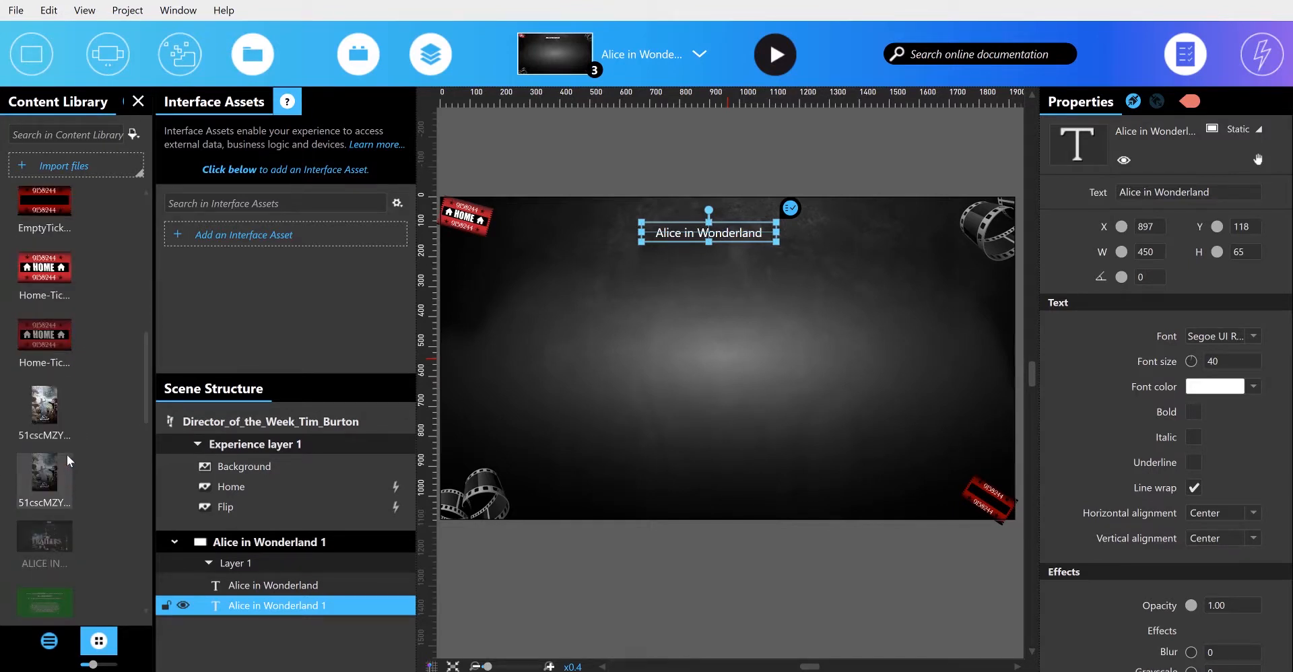
drag(84, 423, 896, 388)
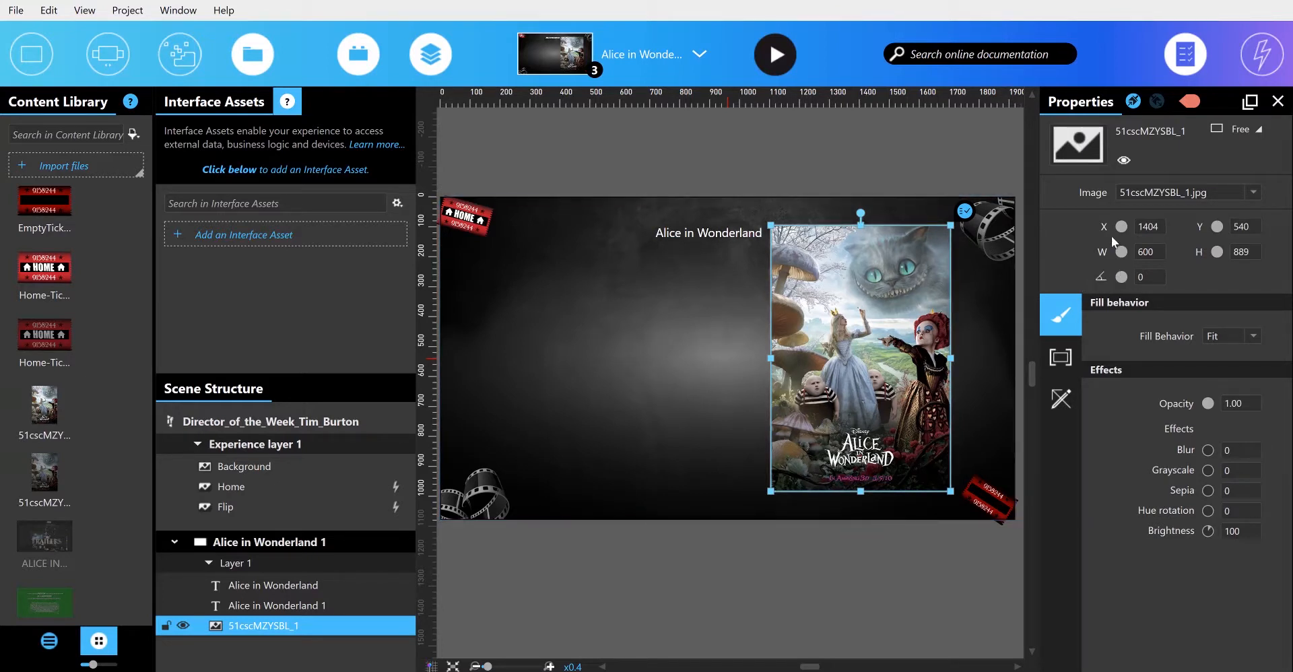
Resize the poster image to 460 wide by 678 high and enable its maximize button
drag(1163, 249, 1105, 268)
text(460)
key(Tab)
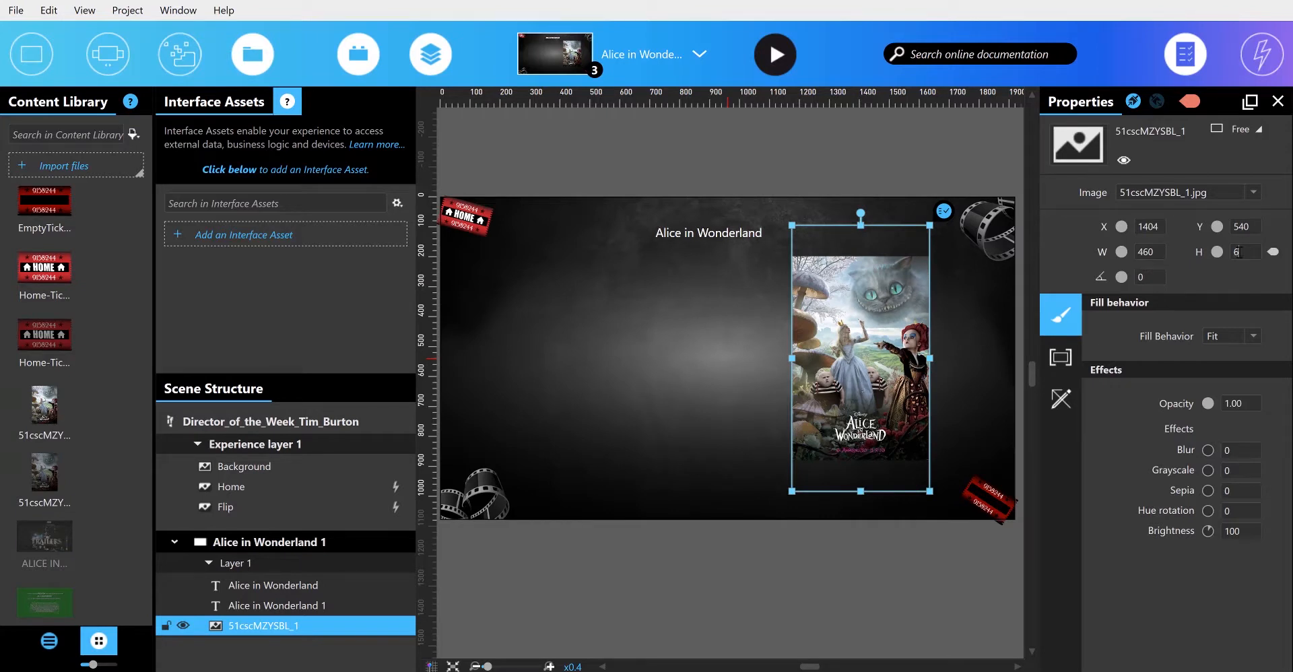
click(1064, 355)
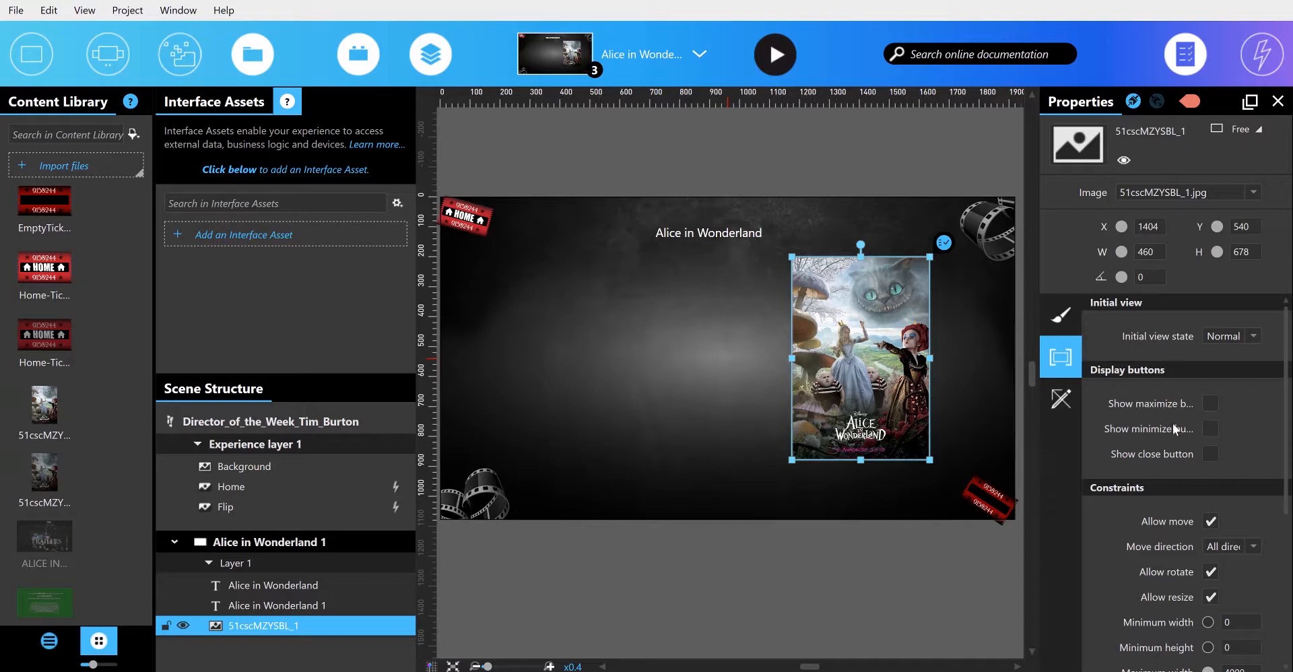
click(1205, 404)
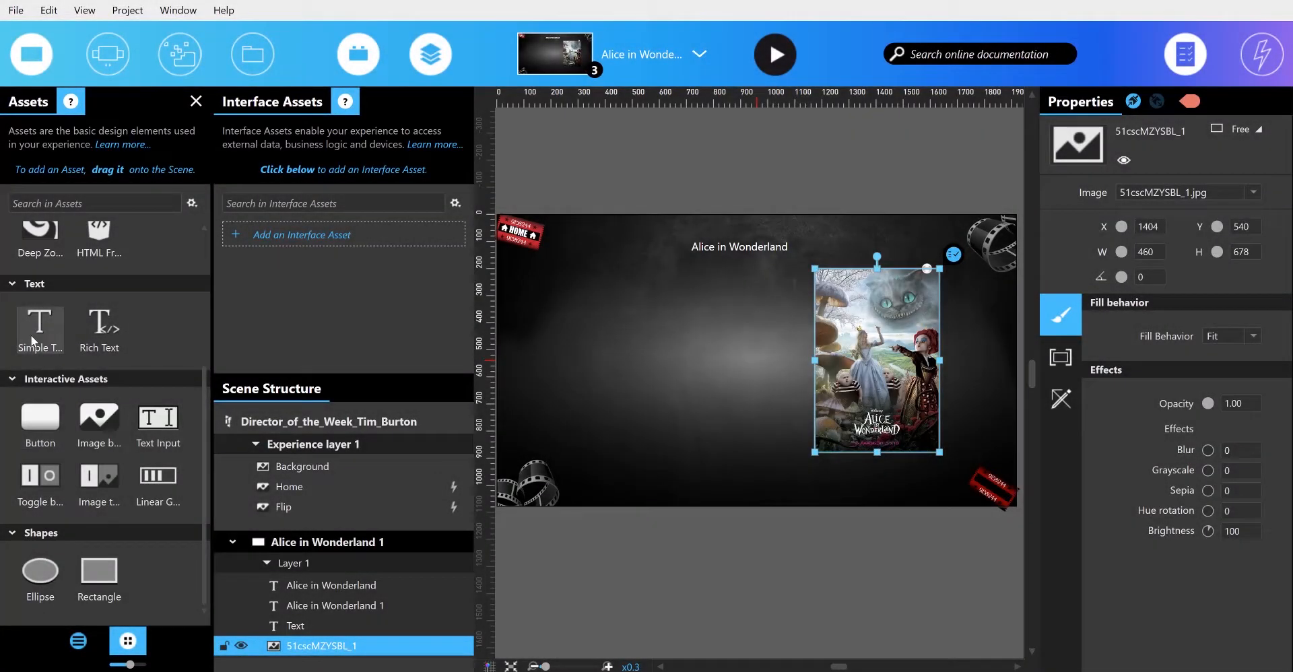
Add a simple text asset beside the poster, color it white, and paste the movie synopsis into it
drag(31, 335, 586, 293)
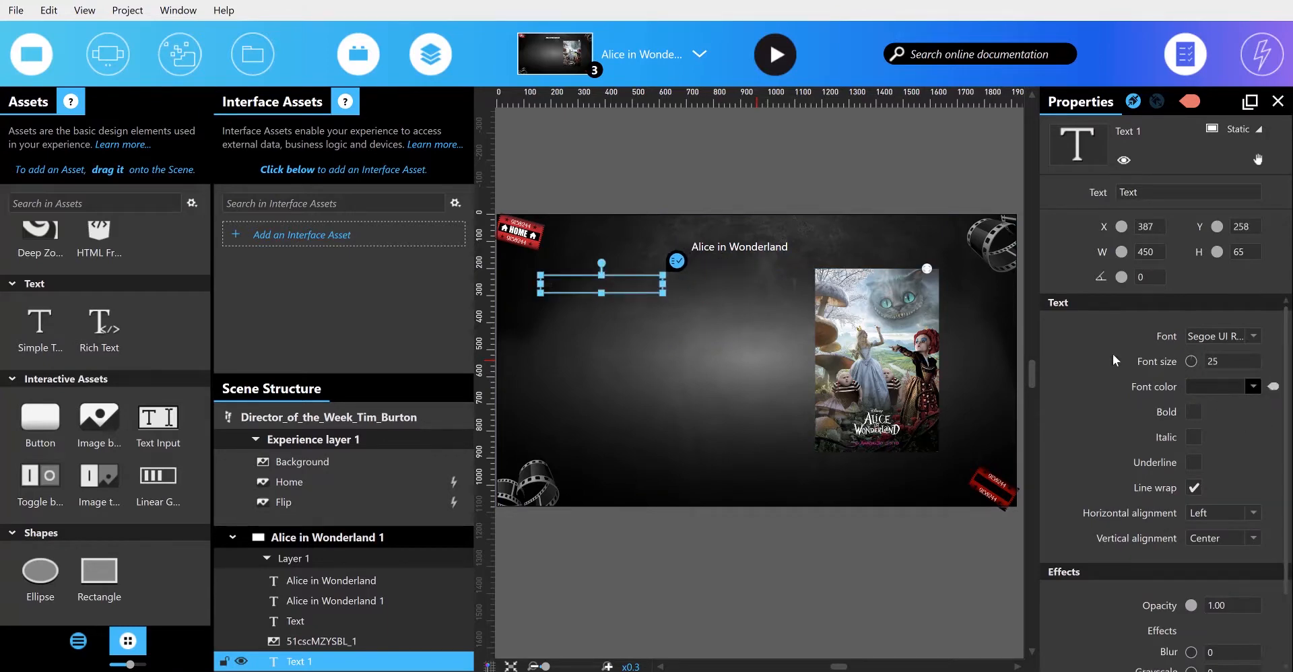
click(1252, 387)
click(1237, 366)
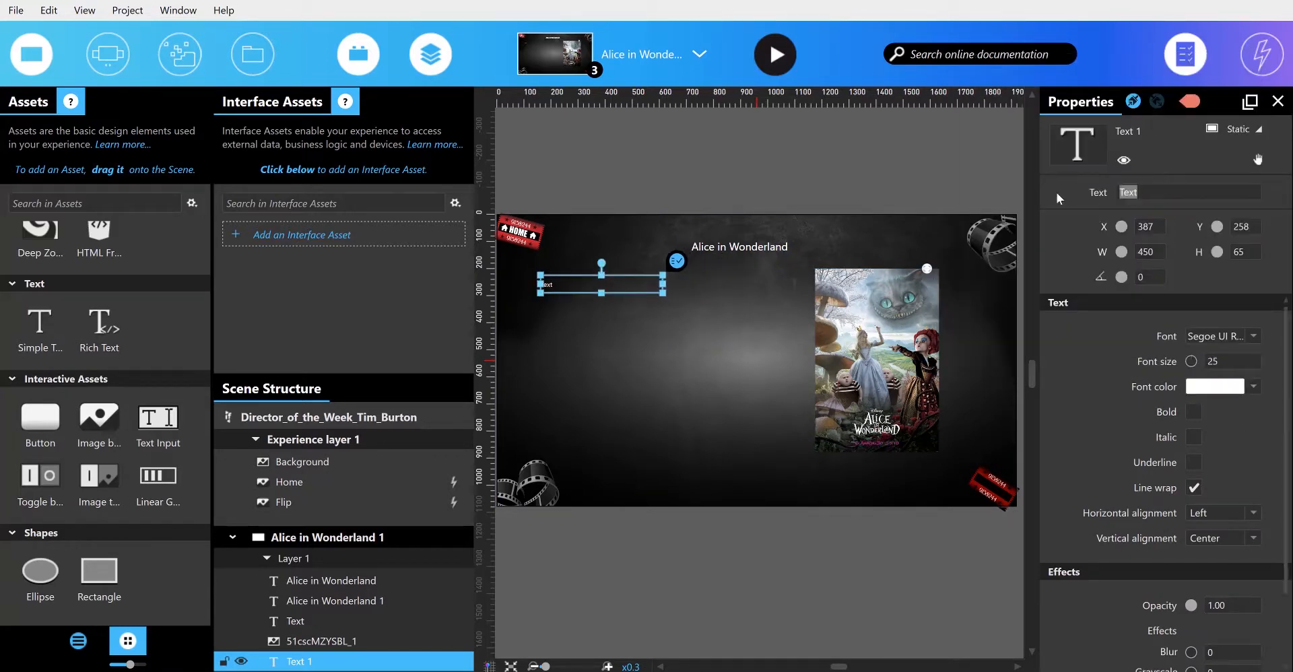
key(ctrl+v)
Set the synopsis font to Calibri, change its font size, and enlarge its text box to about 932 by 336
click(1227, 391)
scroll(977, 168, down, 5)
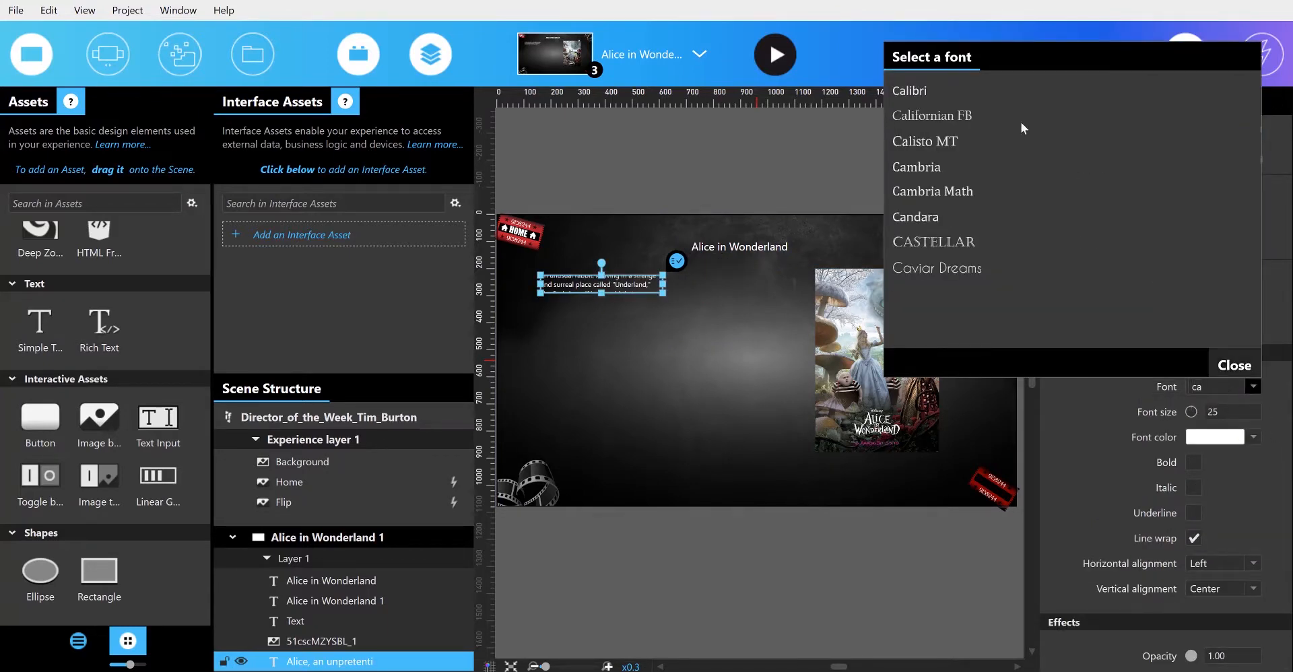
click(930, 90)
click(1233, 365)
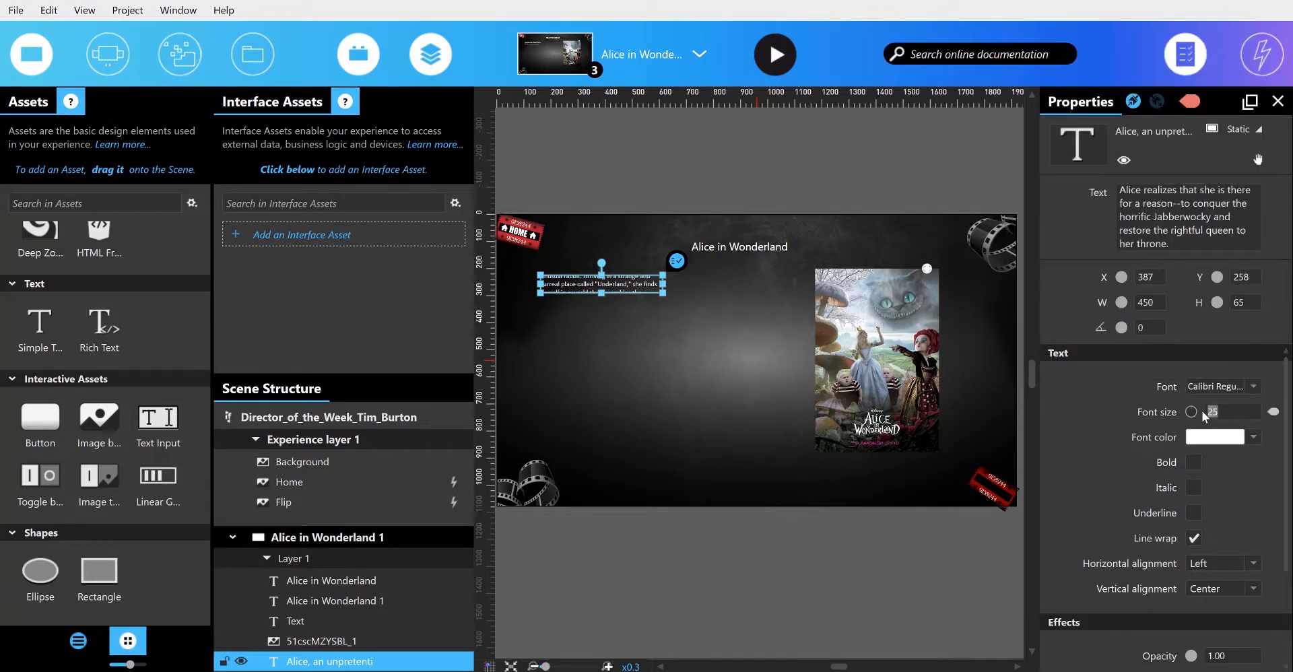
text(6)
key(Return)
drag(664, 294, 792, 369)
click(798, 392)
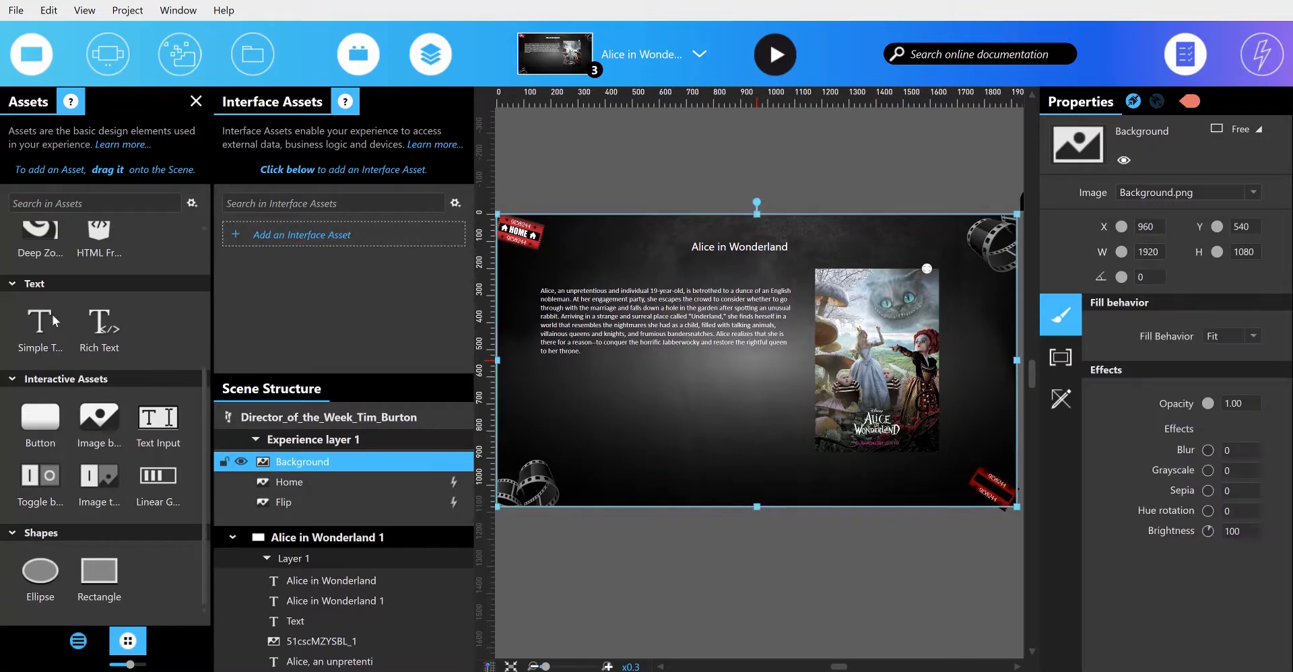
Place the Alice in Wonderland trailer video below the synopsis and size it to 617 wide by 447 high
click(246, 65)
drag(74, 296, 523, 418)
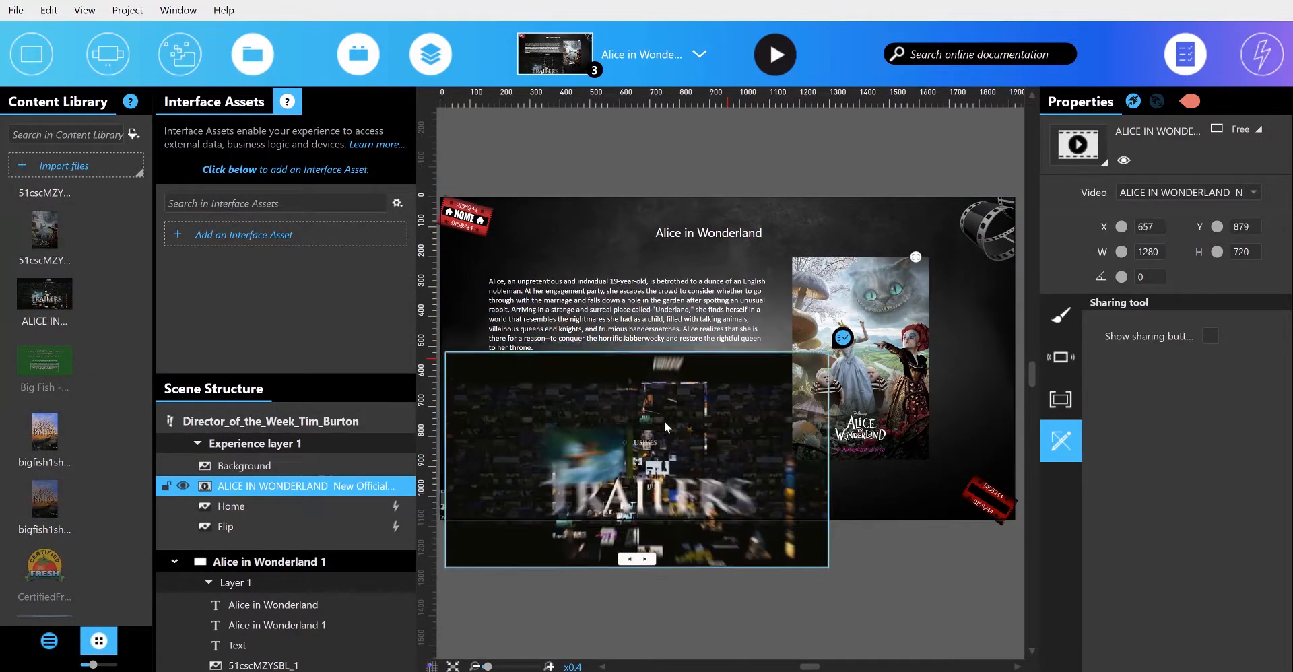
drag(823, 556, 664, 466)
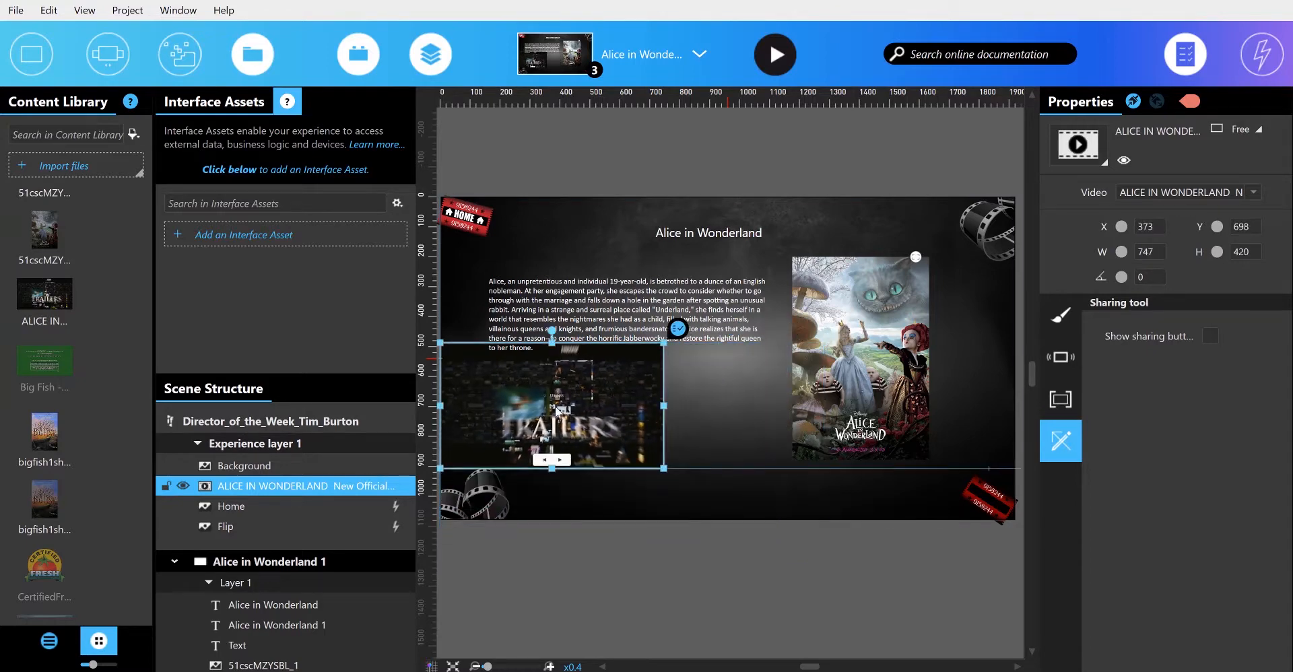
drag(551, 418, 620, 442)
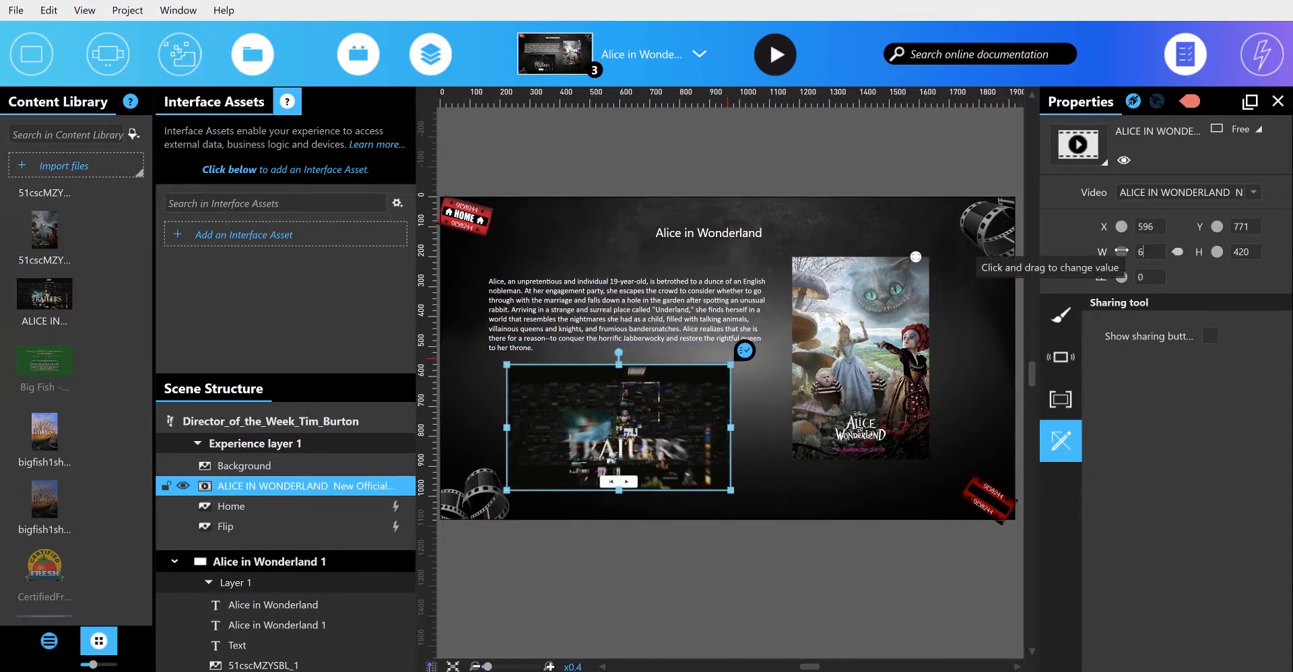
text(617)
key(Tab)
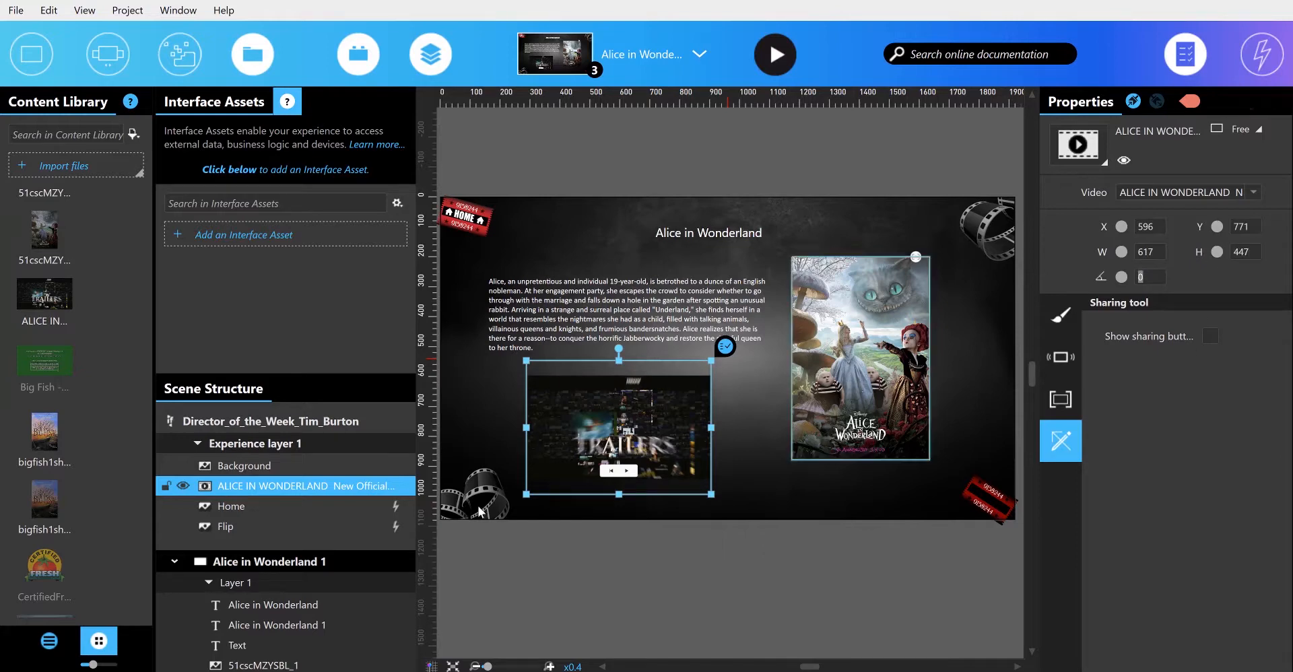
Make the trailer video static and enable Autoplay and Play loop
click(1061, 357)
click(1234, 127)
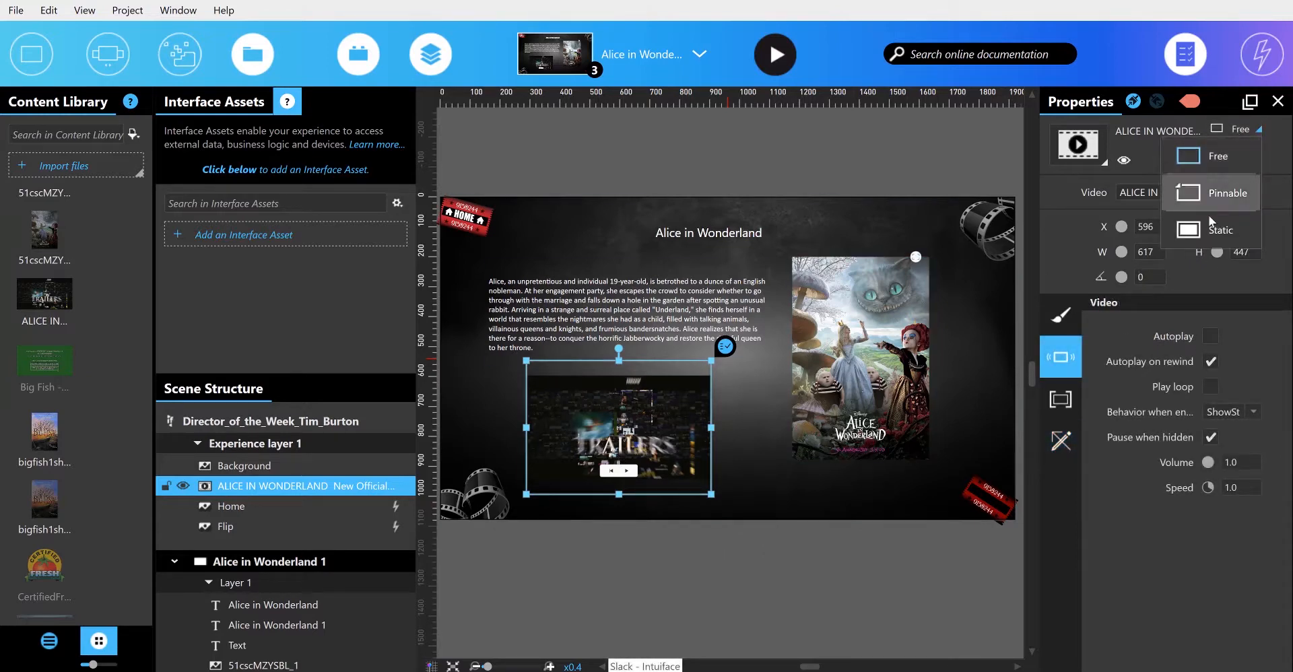
click(1203, 241)
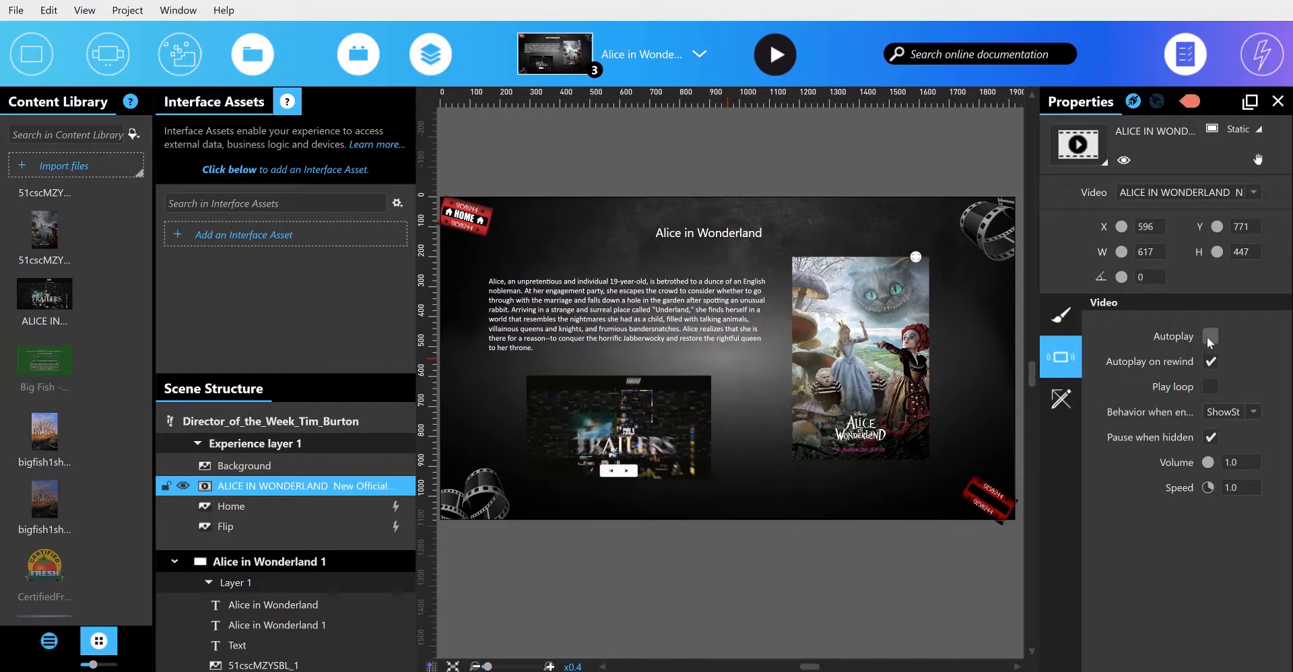
click(1217, 385)
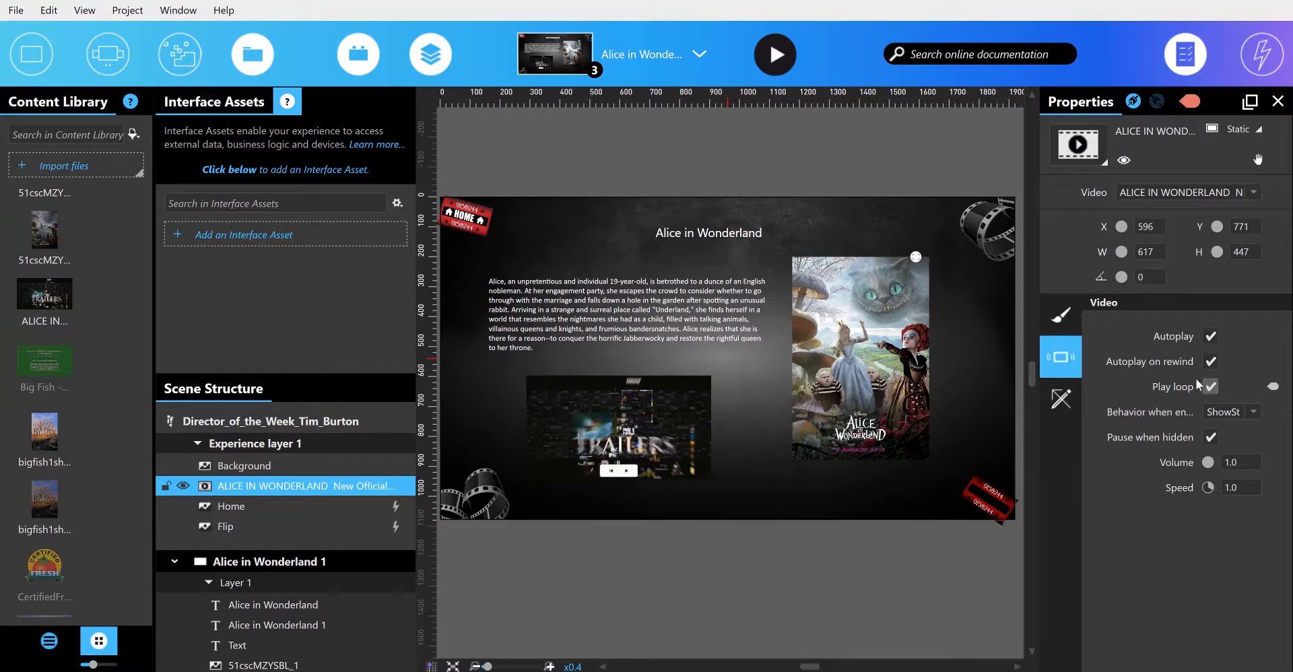
Set the trailer's poster time to 5 seconds and show its timeline and sound control
click(1068, 325)
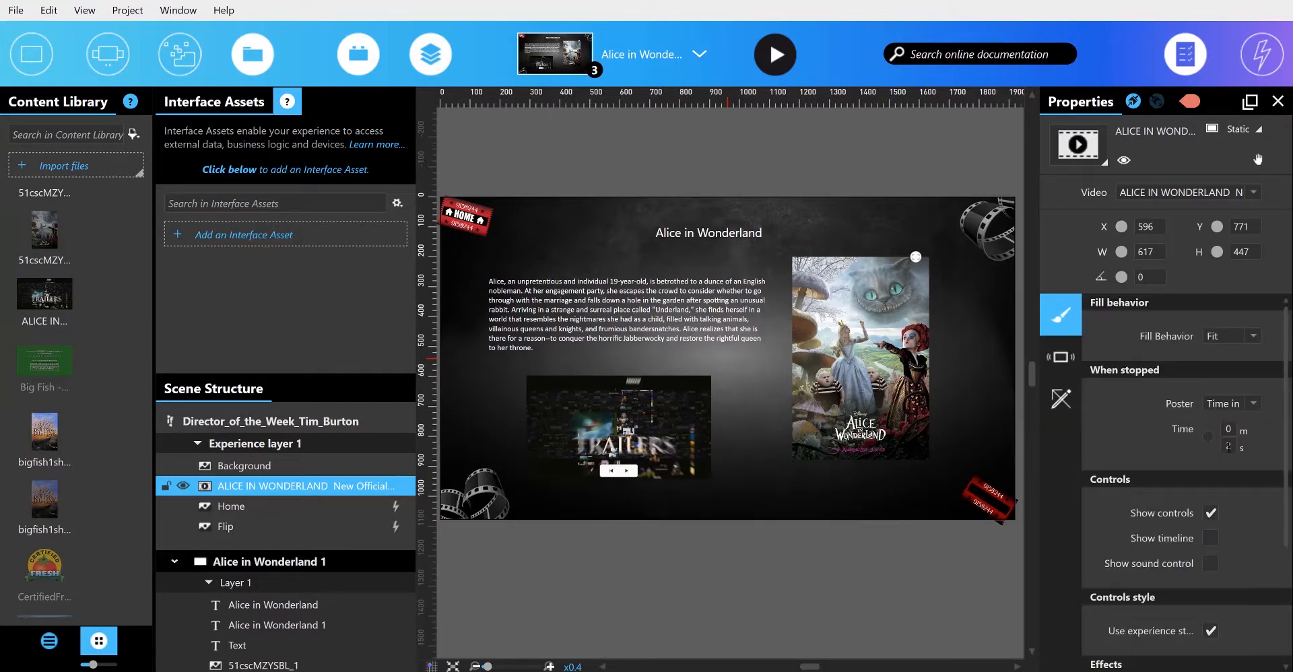
text(5)
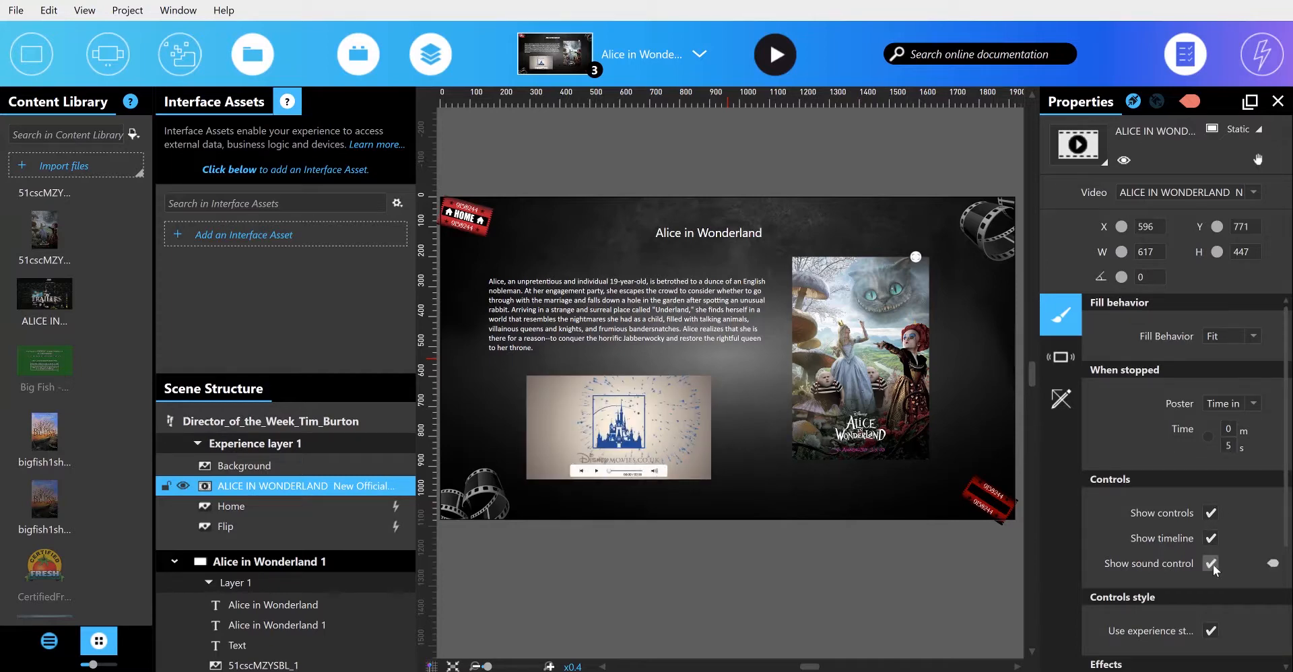
scroll(1134, 507, down, 3)
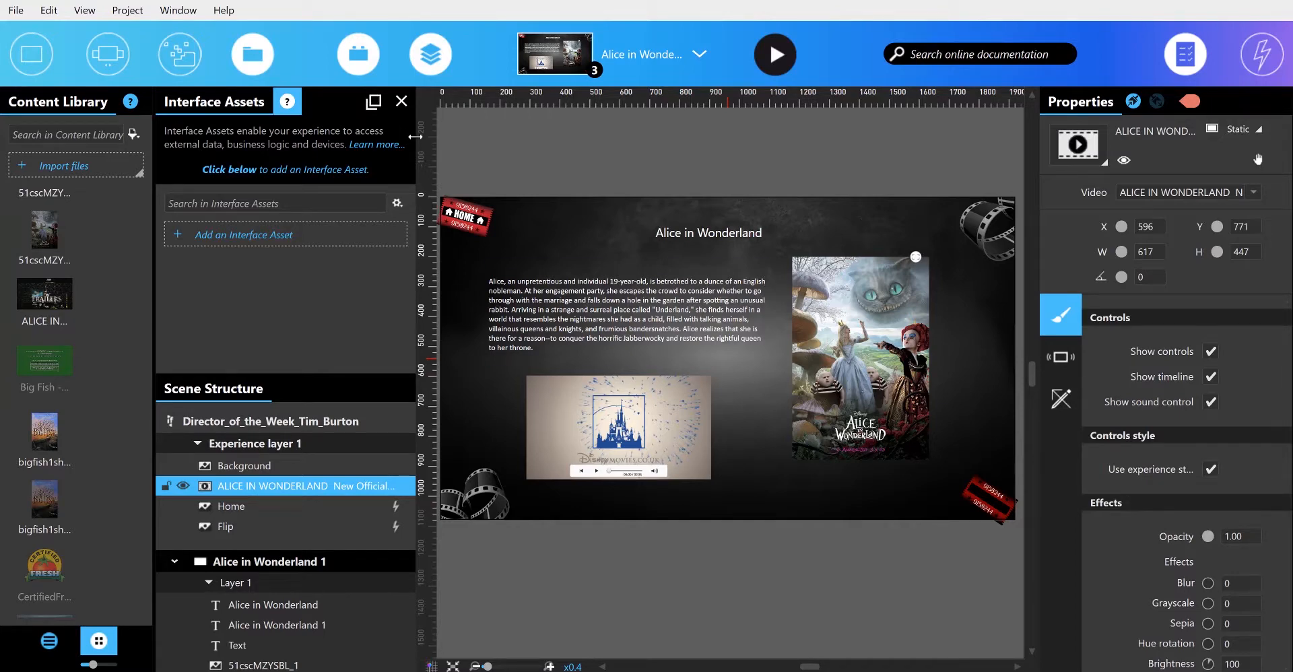
Add an image button to the Alice in Wonderland 1 scene and rename it Back Button
click(626, 313)
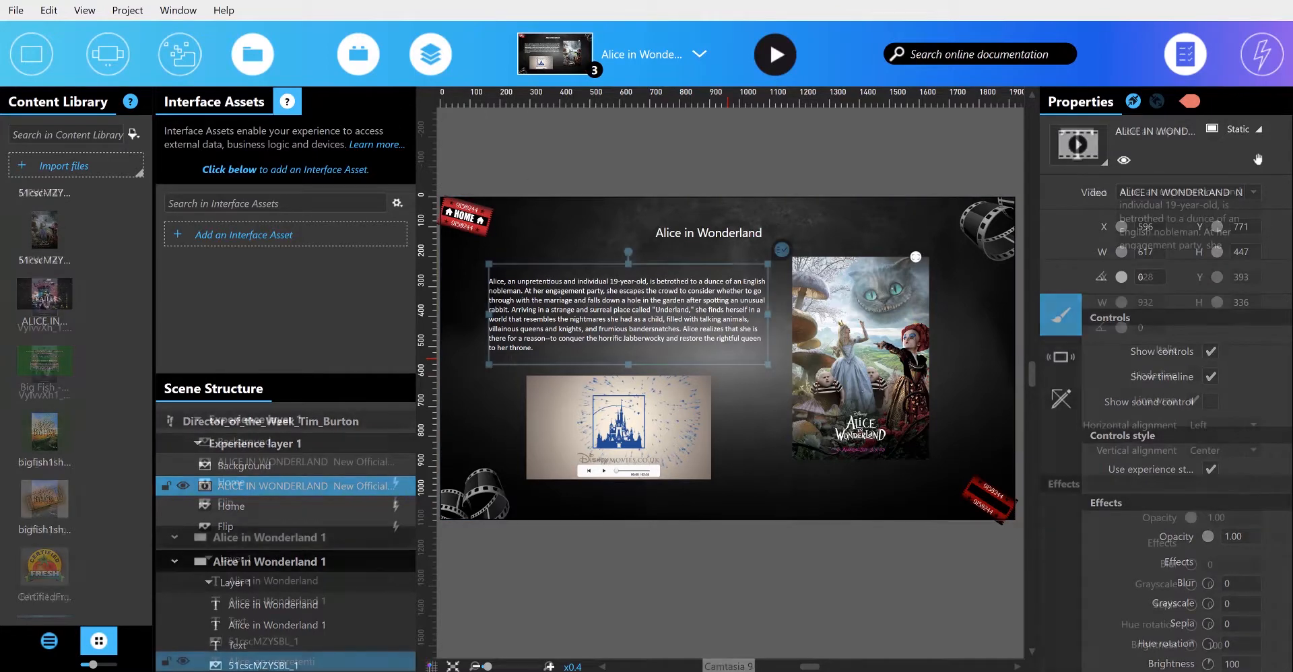
click(32, 54)
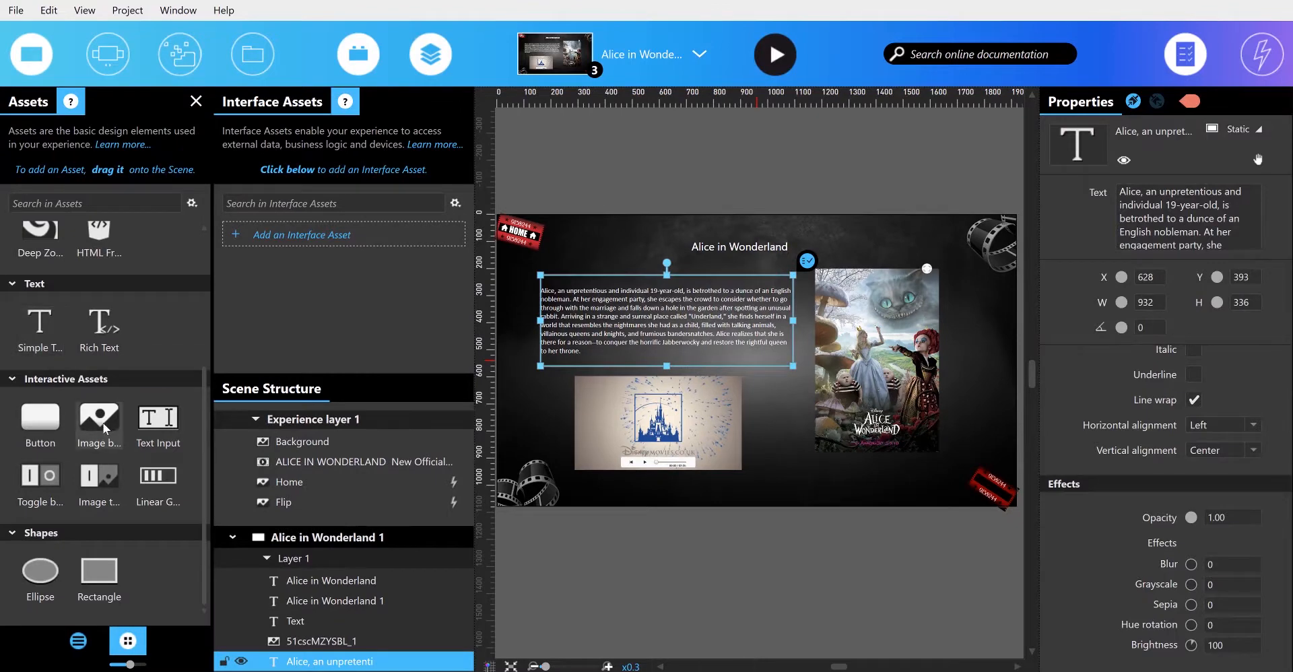
drag(99, 421, 528, 407)
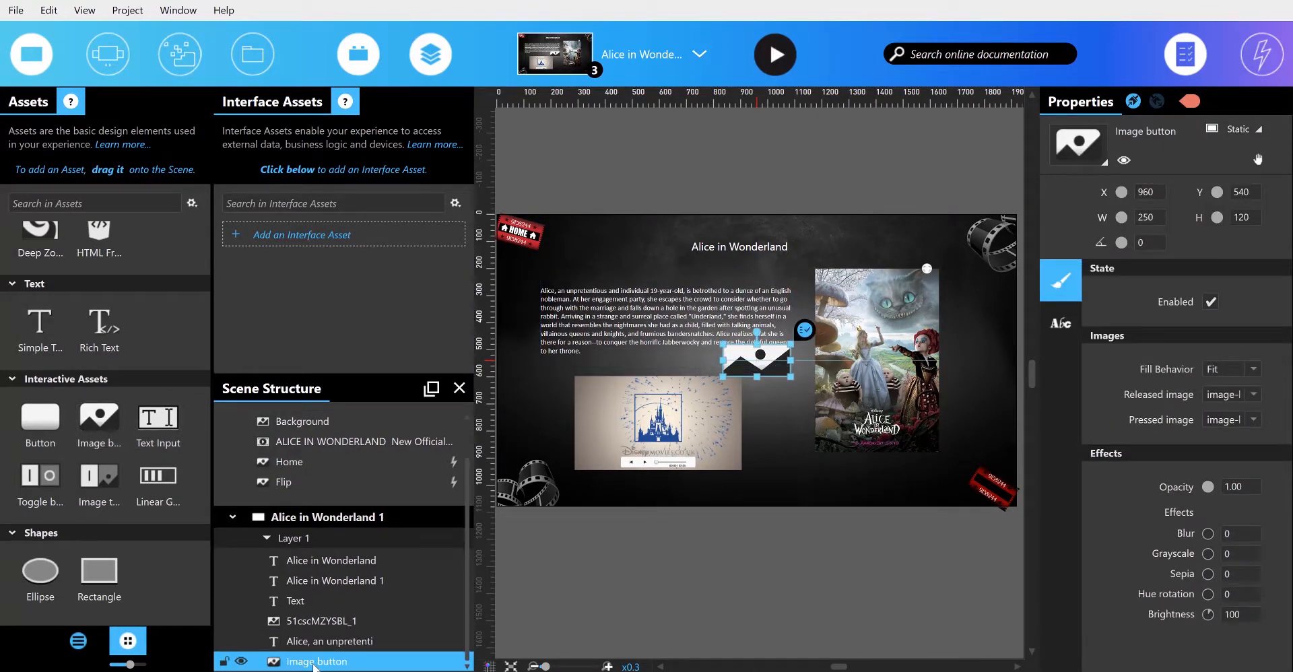
text(Back)
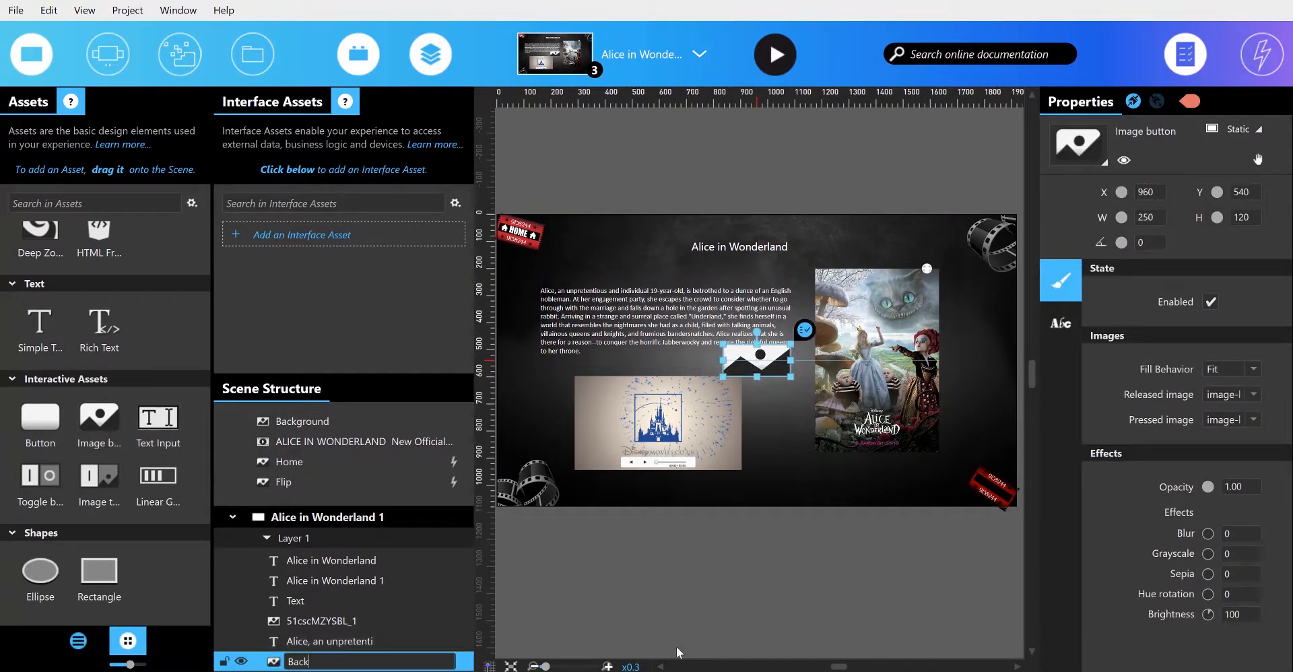
text( Button)
key(Return)
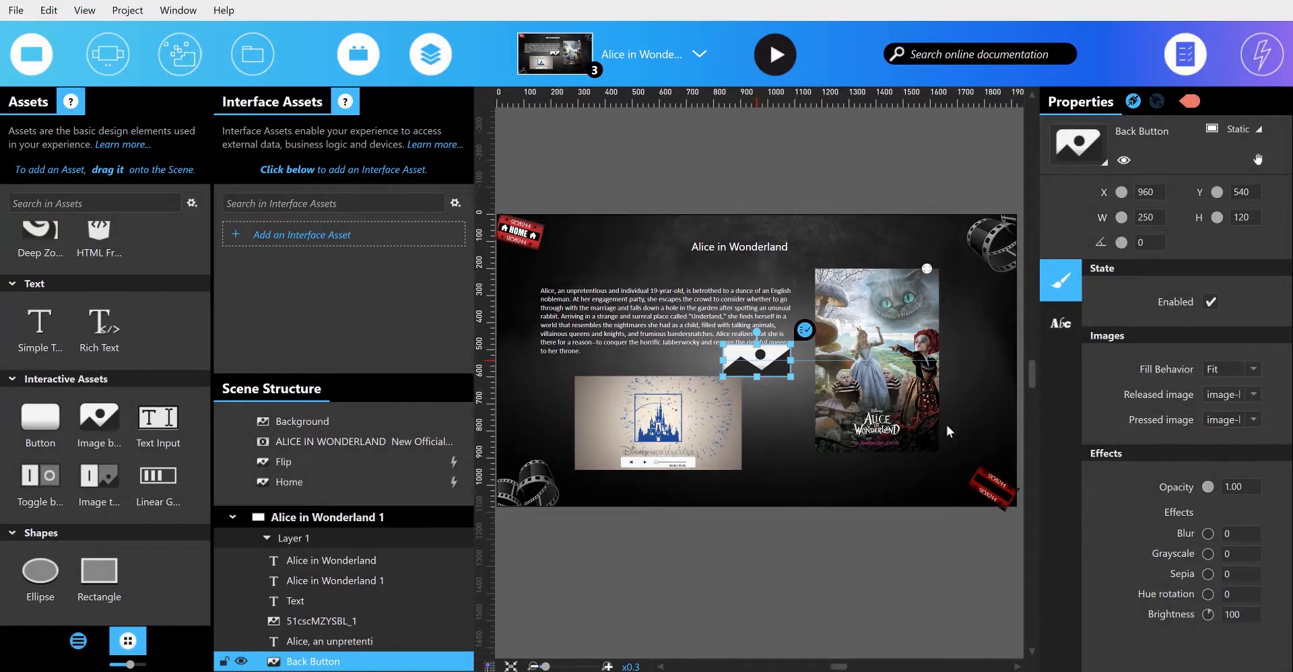
Set the Back Button's released image to SIGN-425HI-1.jpg and its pressed image to images.jpg
click(1256, 394)
scroll(1145, 539, up, 1)
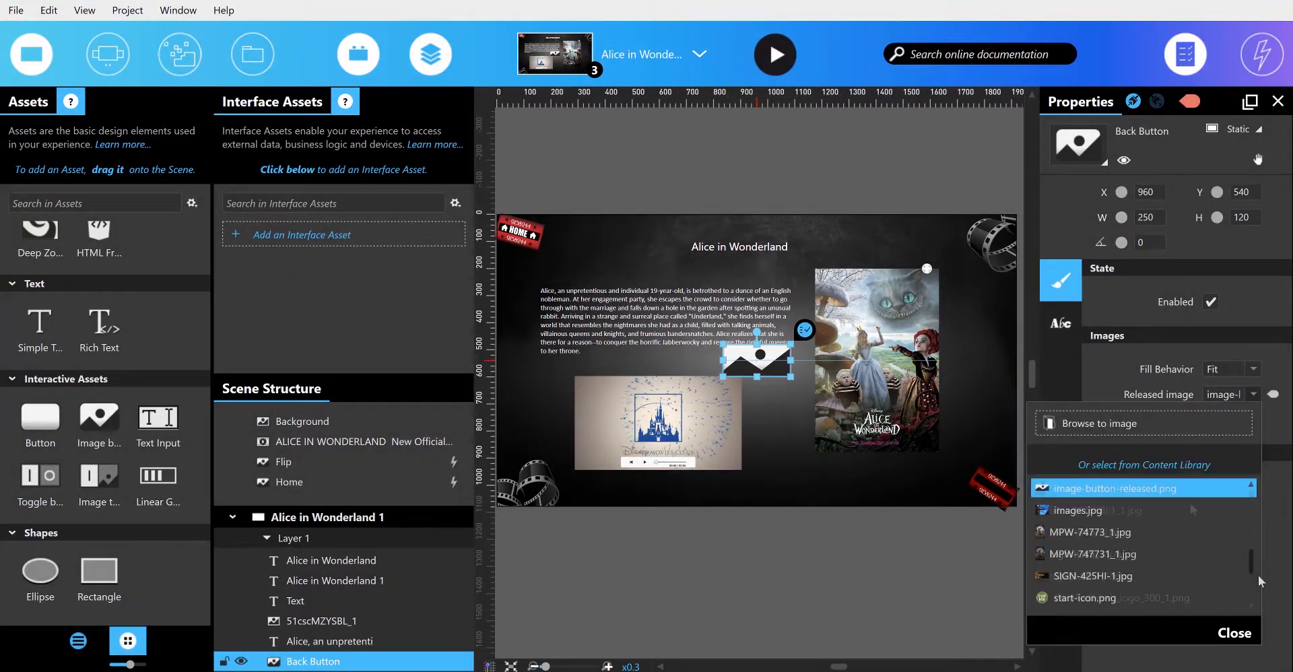
click(1149, 591)
click(1253, 420)
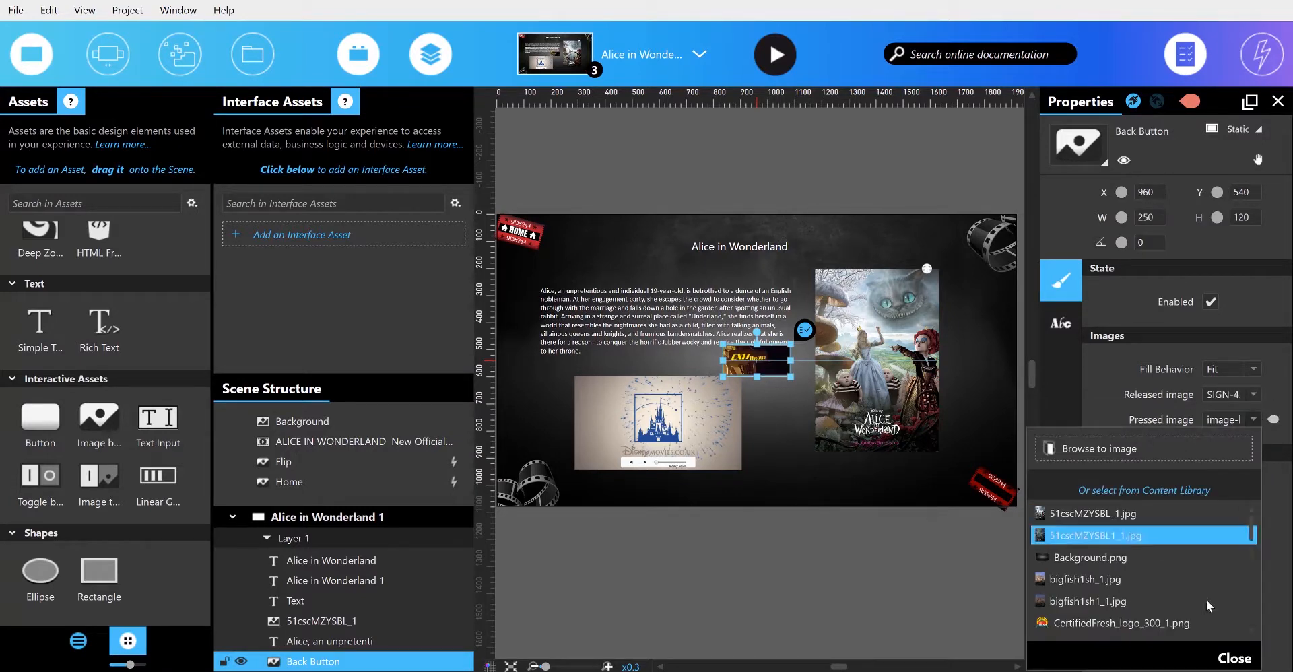
scroll(1253, 552, down, 2)
scroll(1254, 564, down, 3)
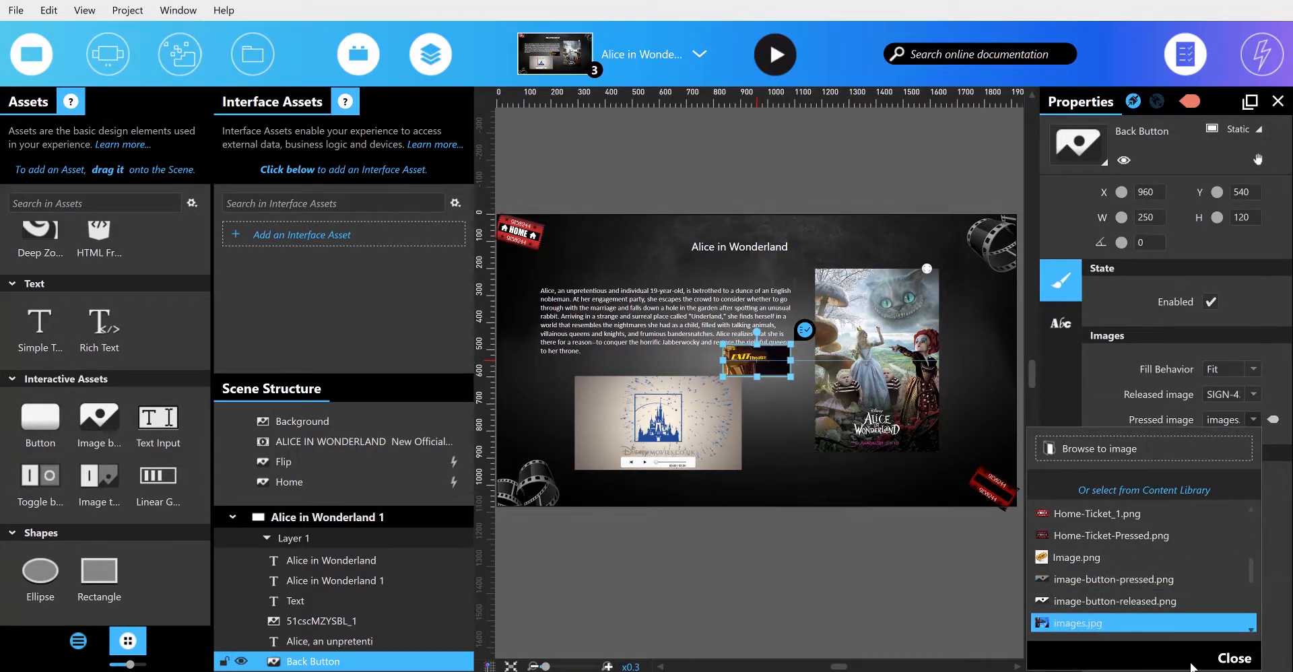
click(1083, 620)
Fit the Back Button just below the Home ticket at about 180 by 92, tilted about 23 degrees, and move it into Experience layer 1
drag(757, 333, 531, 267)
drag(307, 662, 297, 510)
click(524, 271)
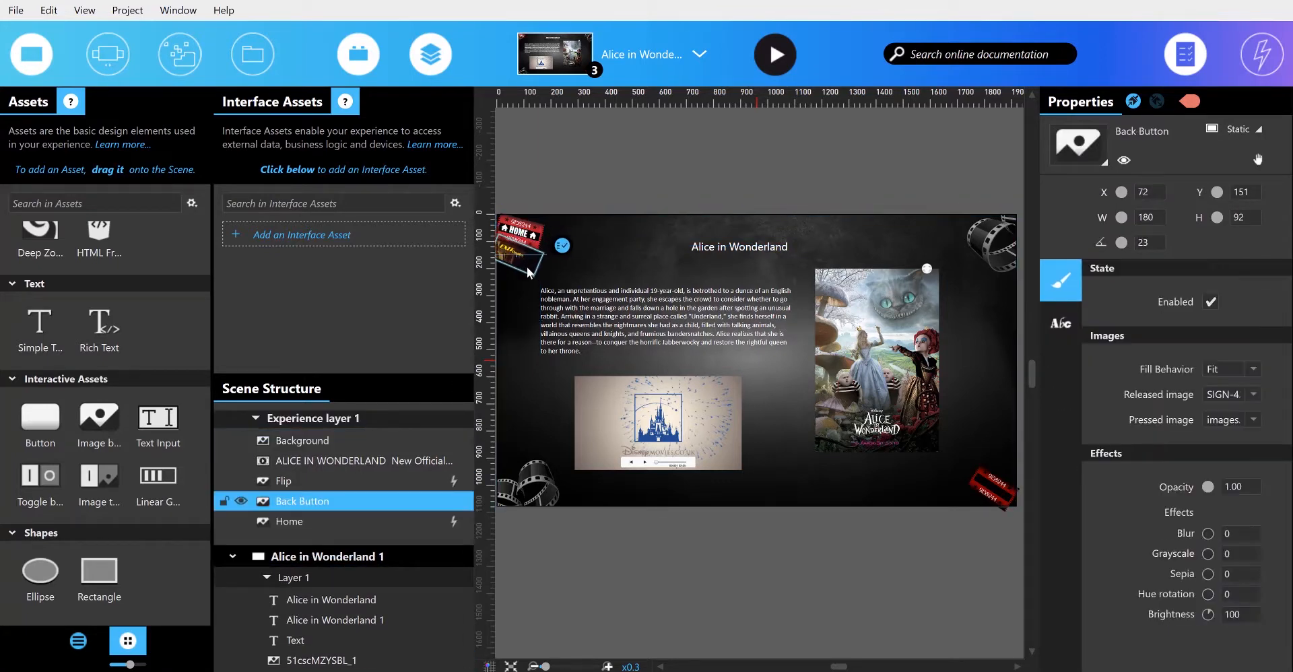
drag(522, 264, 523, 265)
click(896, 562)
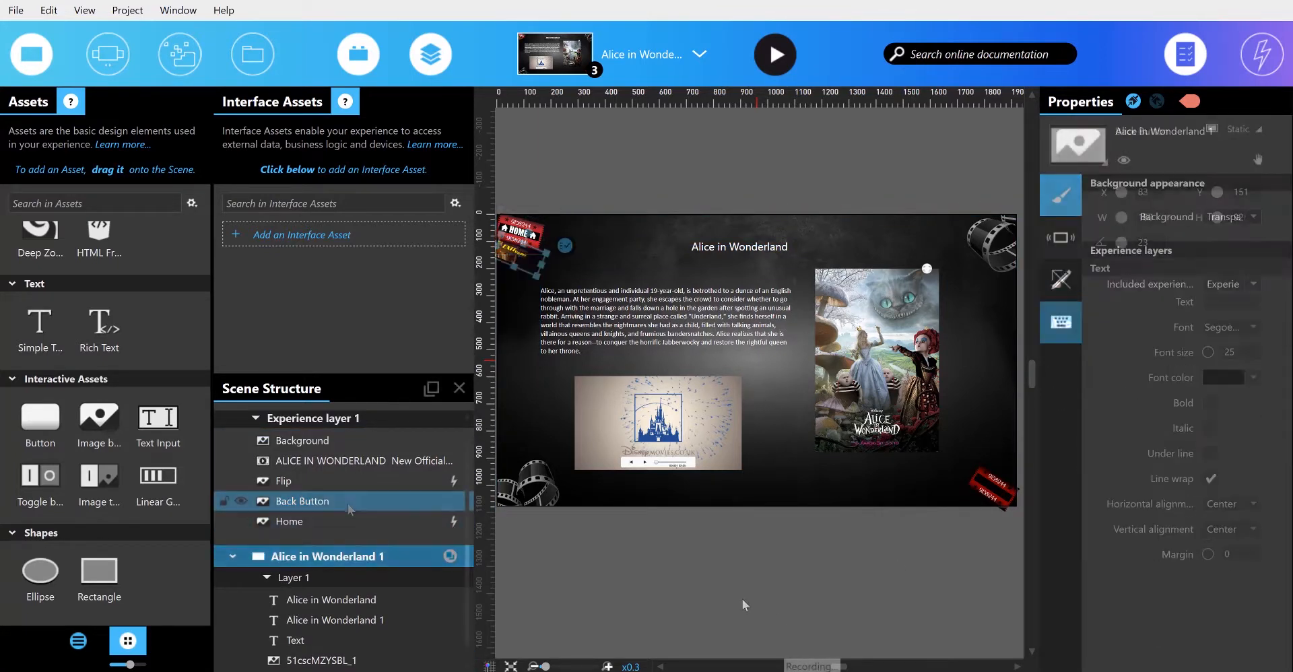
Give the Back Button a trigger that, when released, goes to the Featured Movies scene with a Cross fade transition
right_click(347, 504)
click(270, 497)
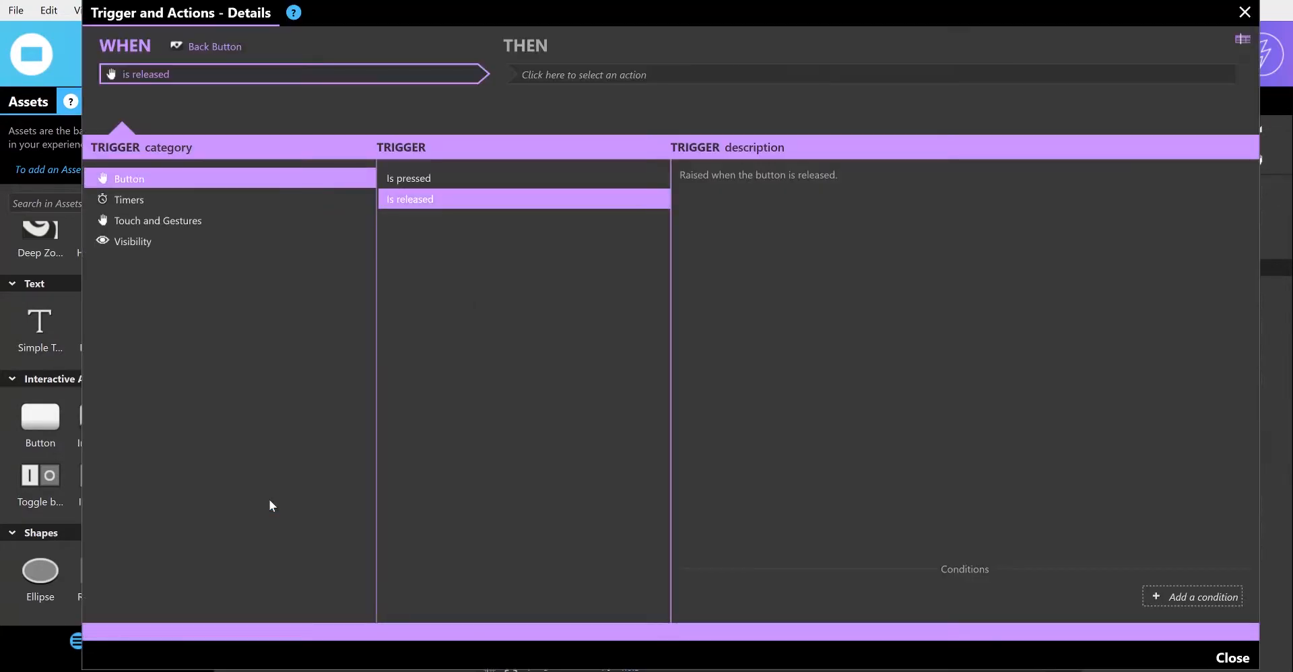
click(575, 75)
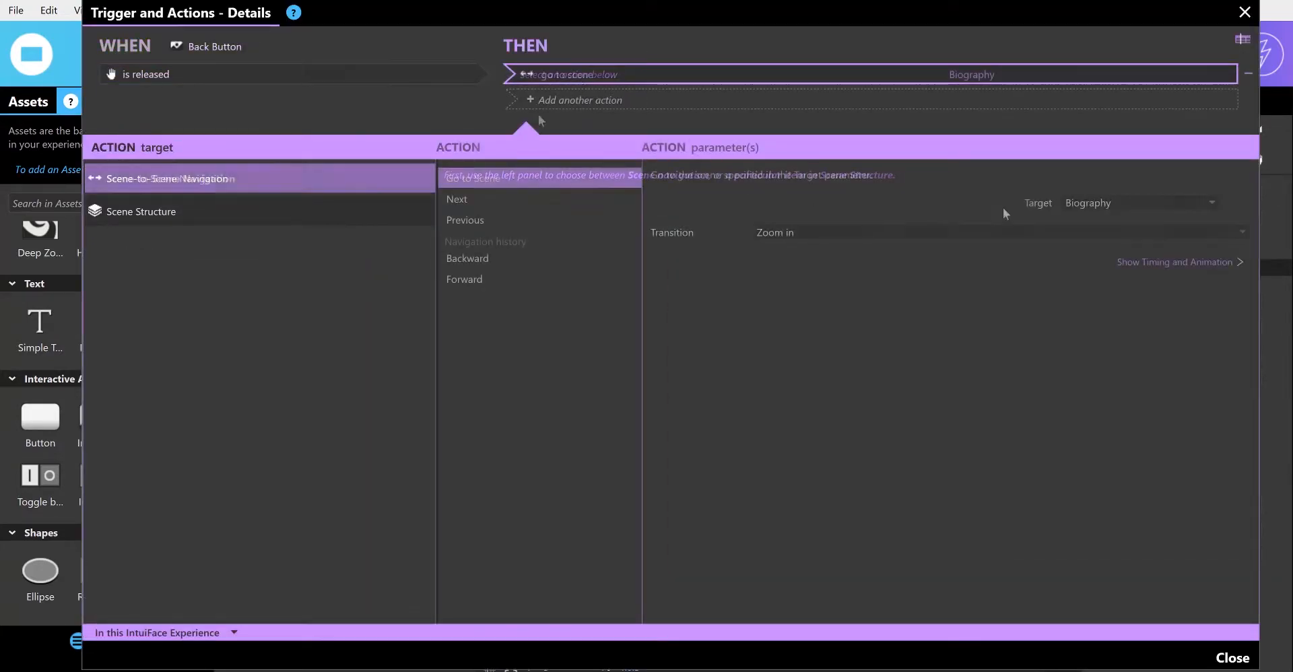
click(1126, 203)
click(1108, 252)
click(1101, 231)
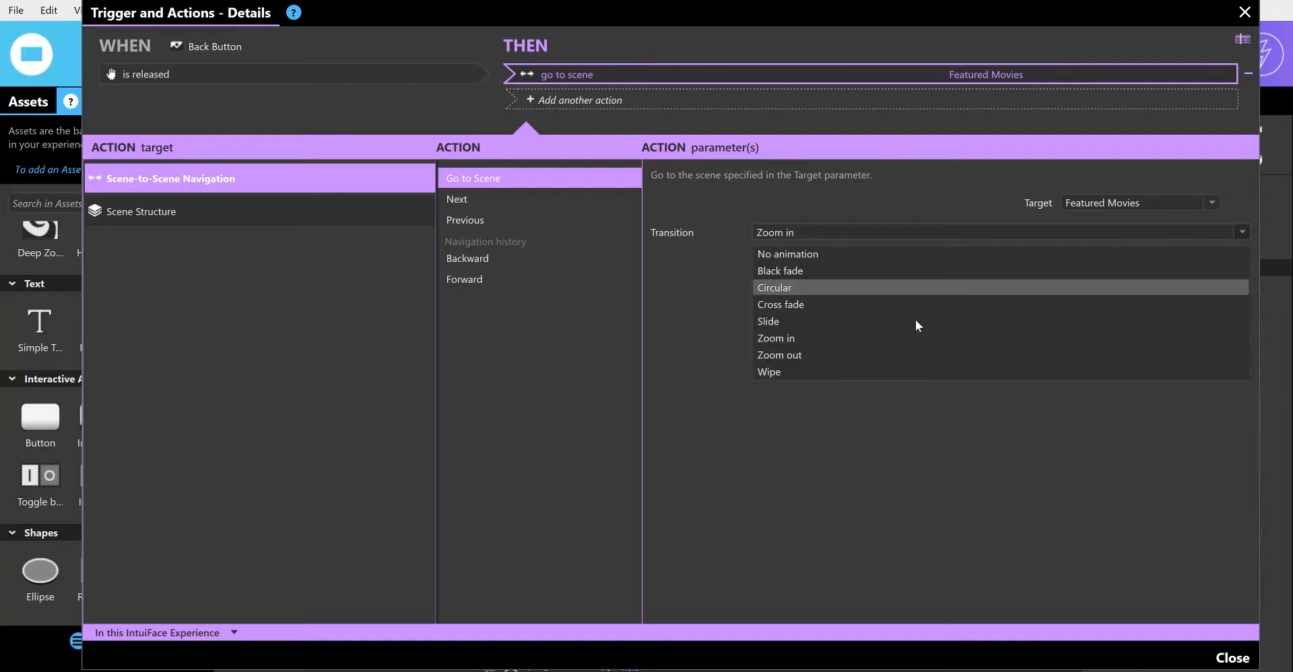
click(884, 304)
click(1224, 660)
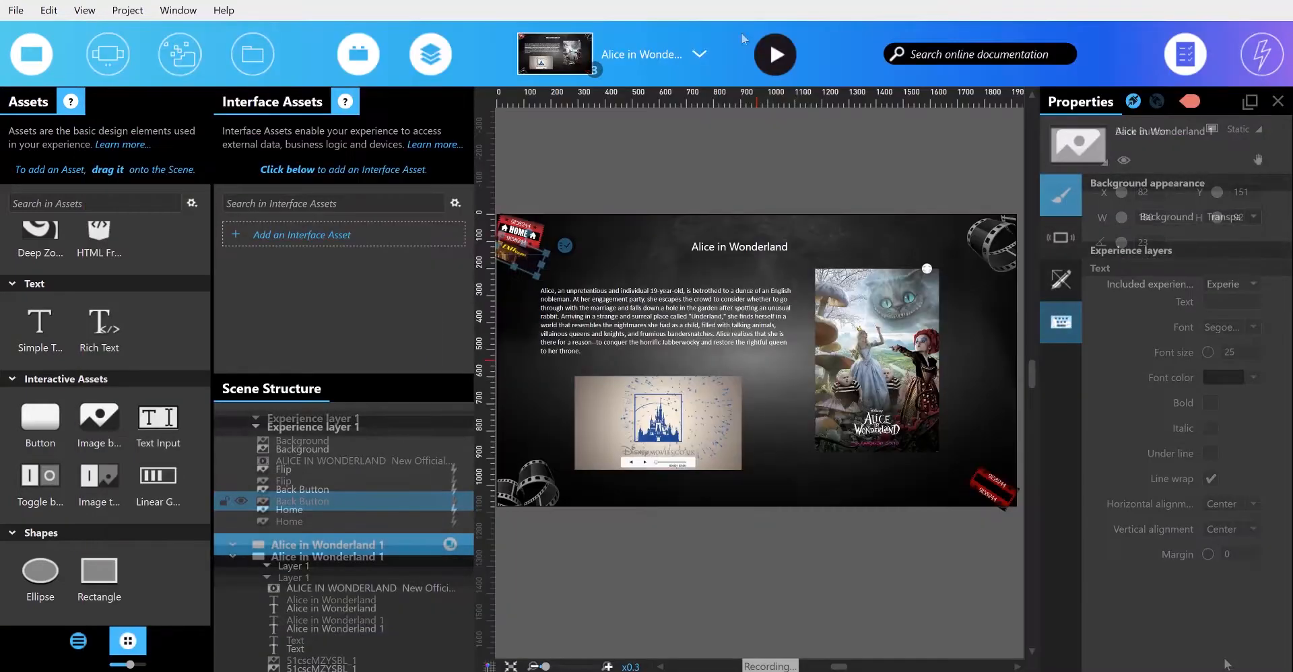
Open the Featured Movies scene and add a trigger to the Alice image button in the Asset Flow
click(665, 54)
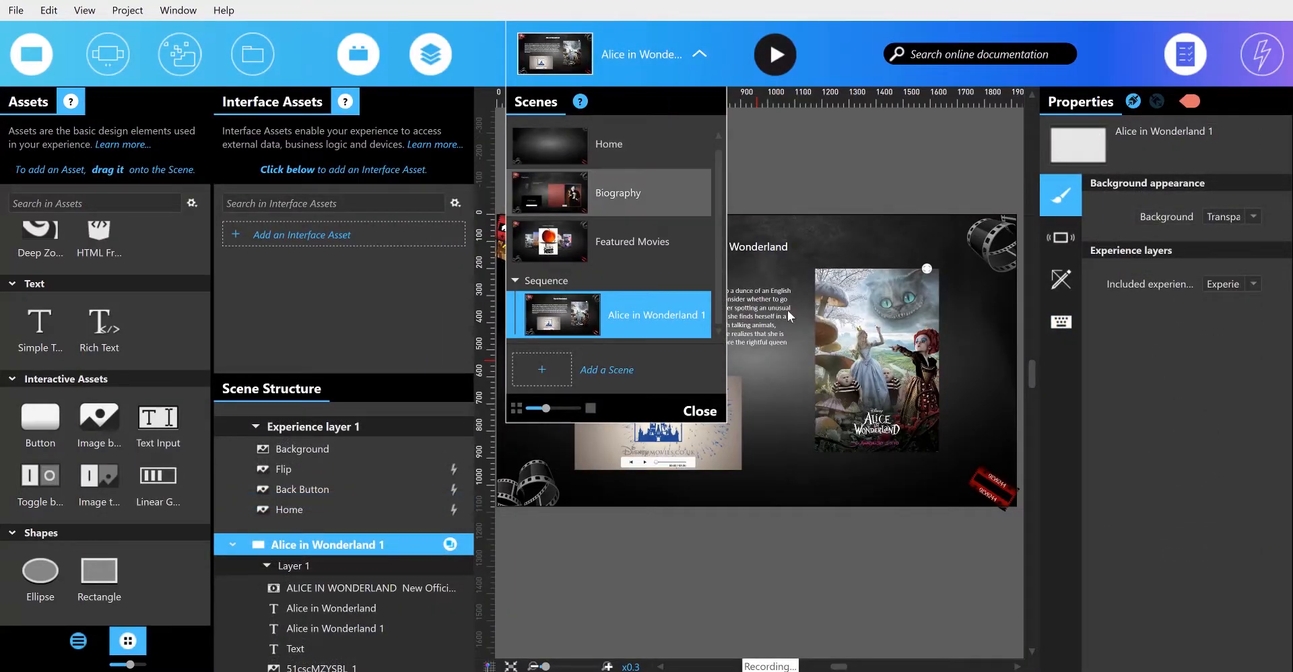
click(689, 246)
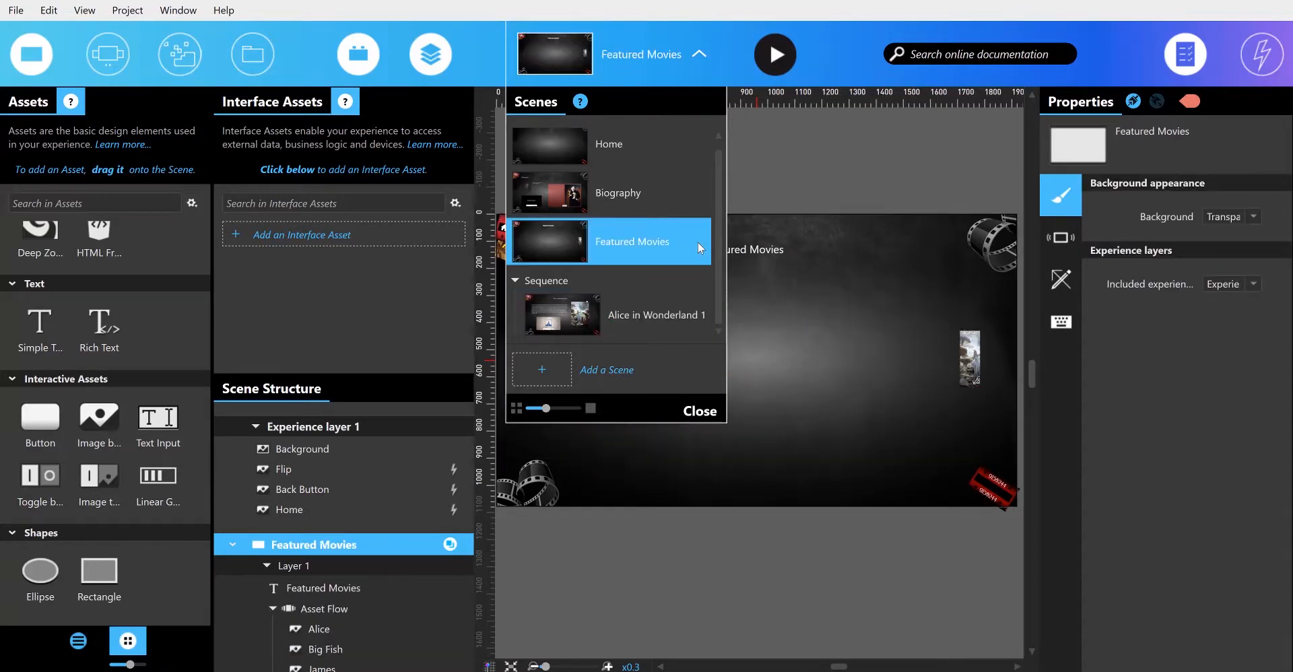
click(848, 171)
click(345, 627)
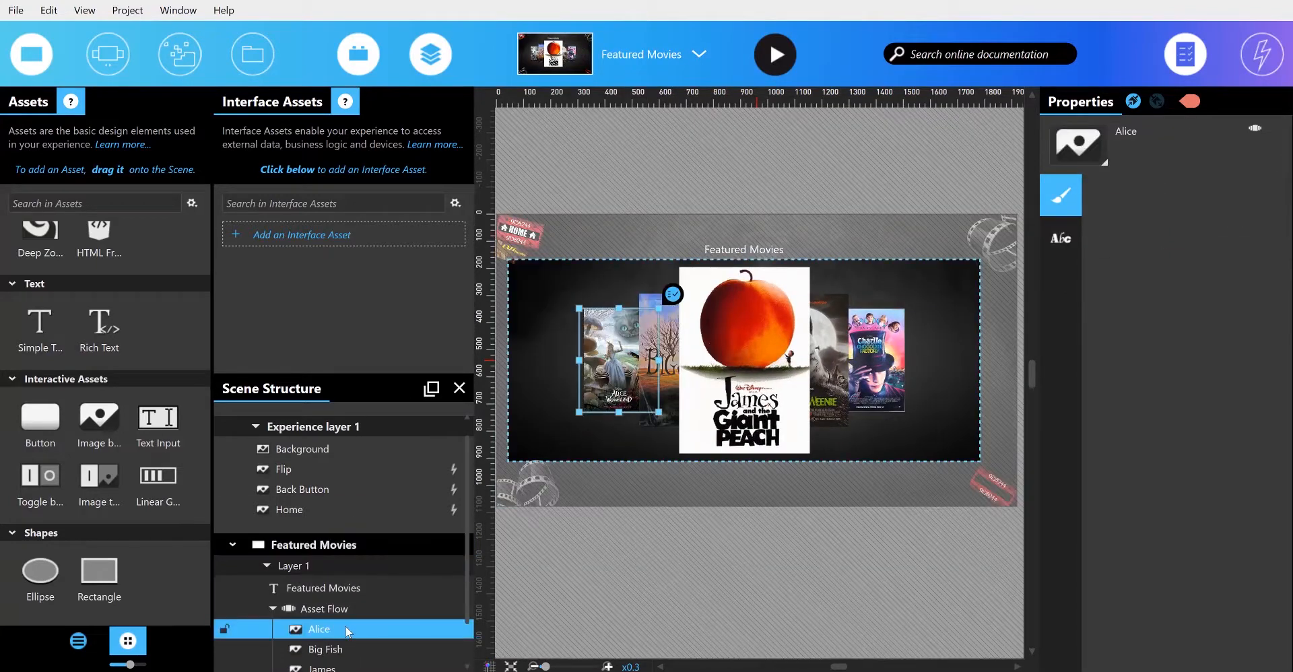
right_click(417, 630)
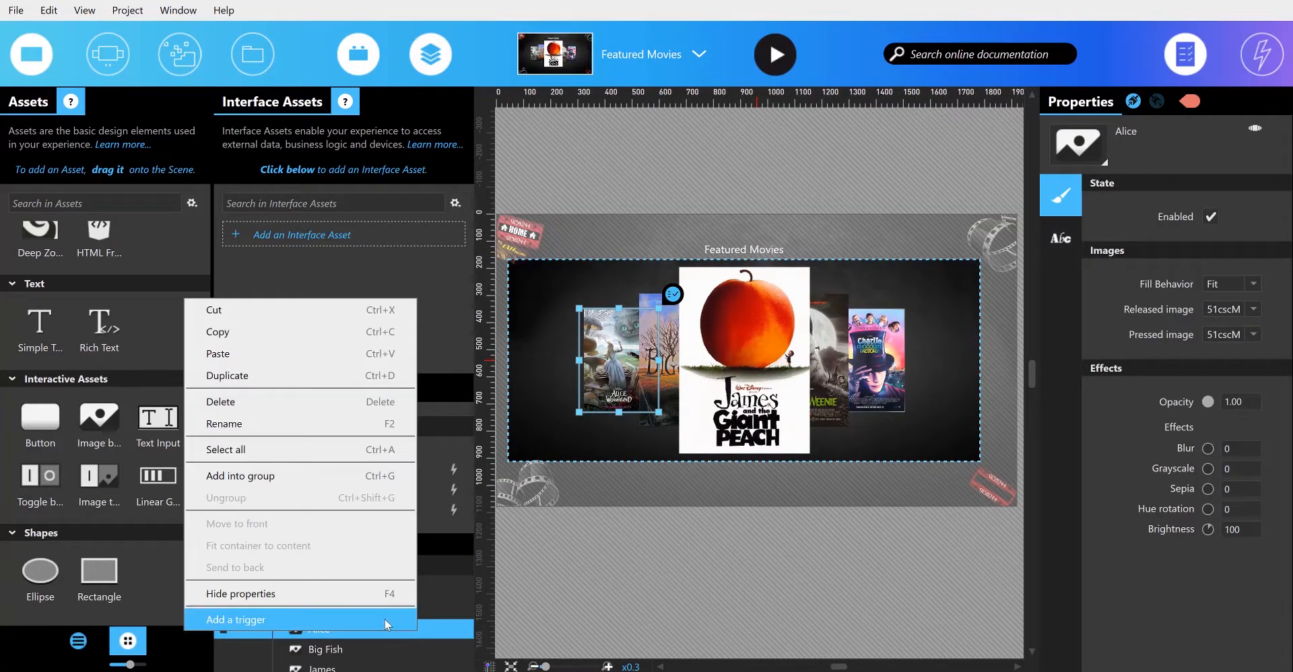
click(385, 620)
Make the Alice trigger go to the Alice in Wonderland 1 scene on release with a Cross fade transition
click(780, 70)
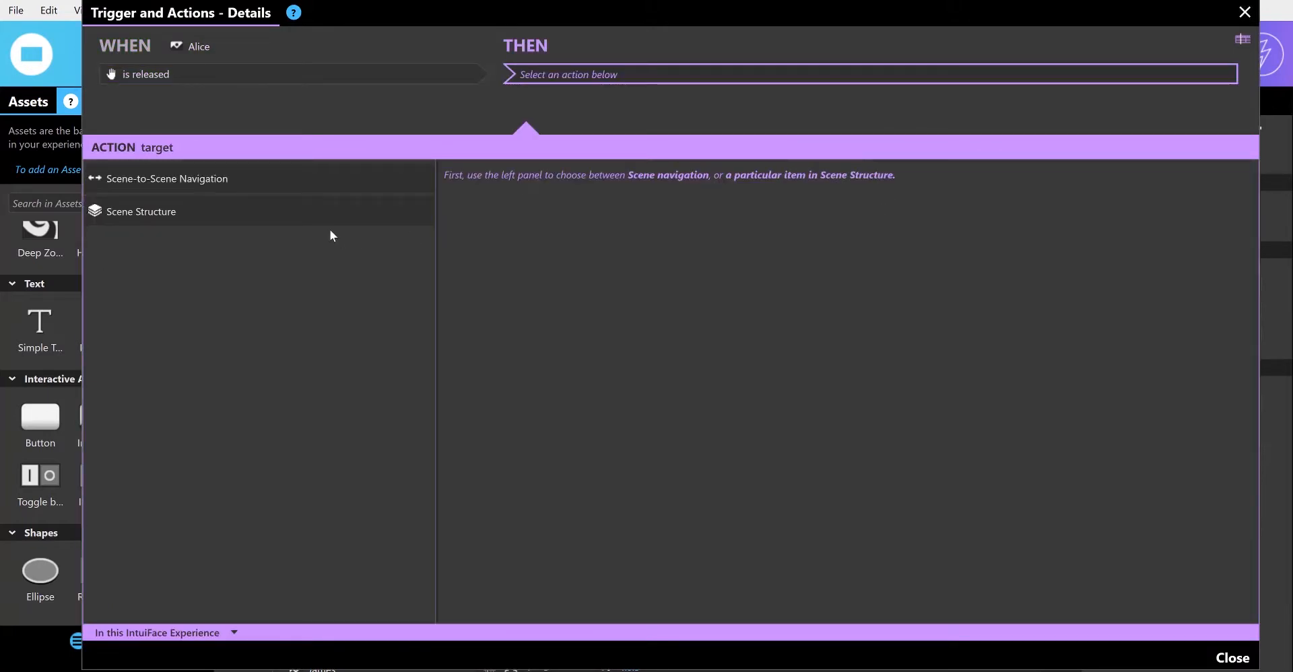
click(341, 173)
click(505, 180)
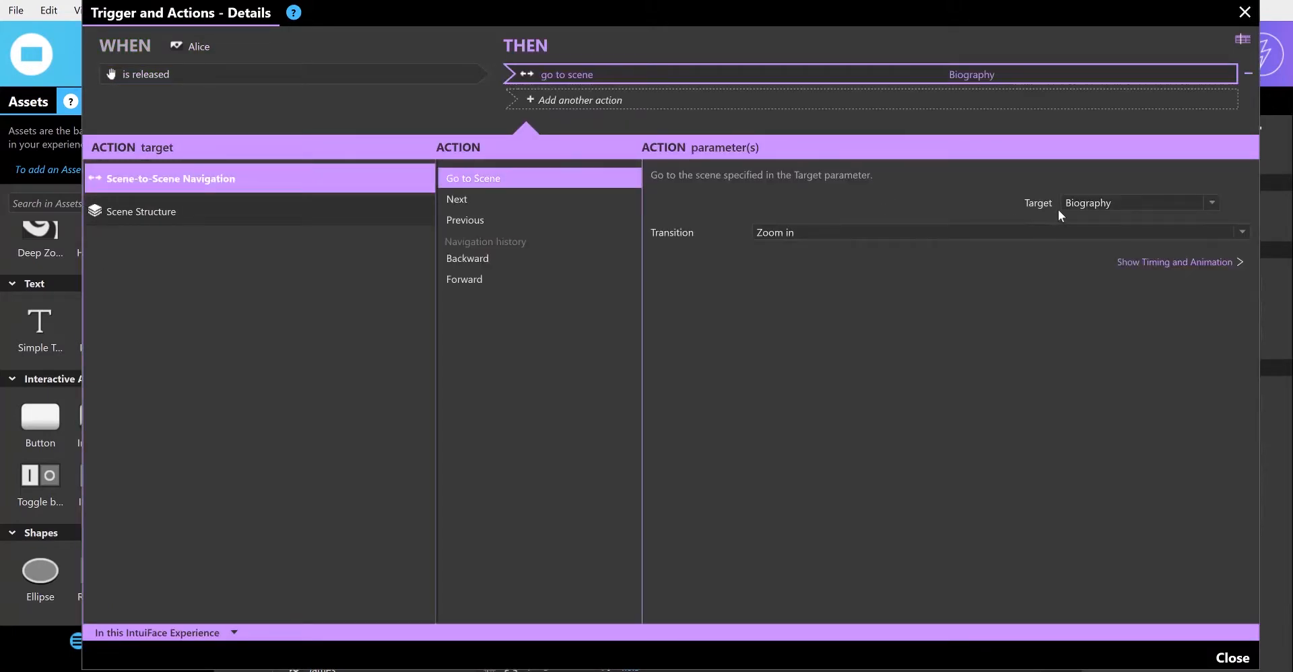
click(1078, 204)
click(1078, 269)
click(876, 232)
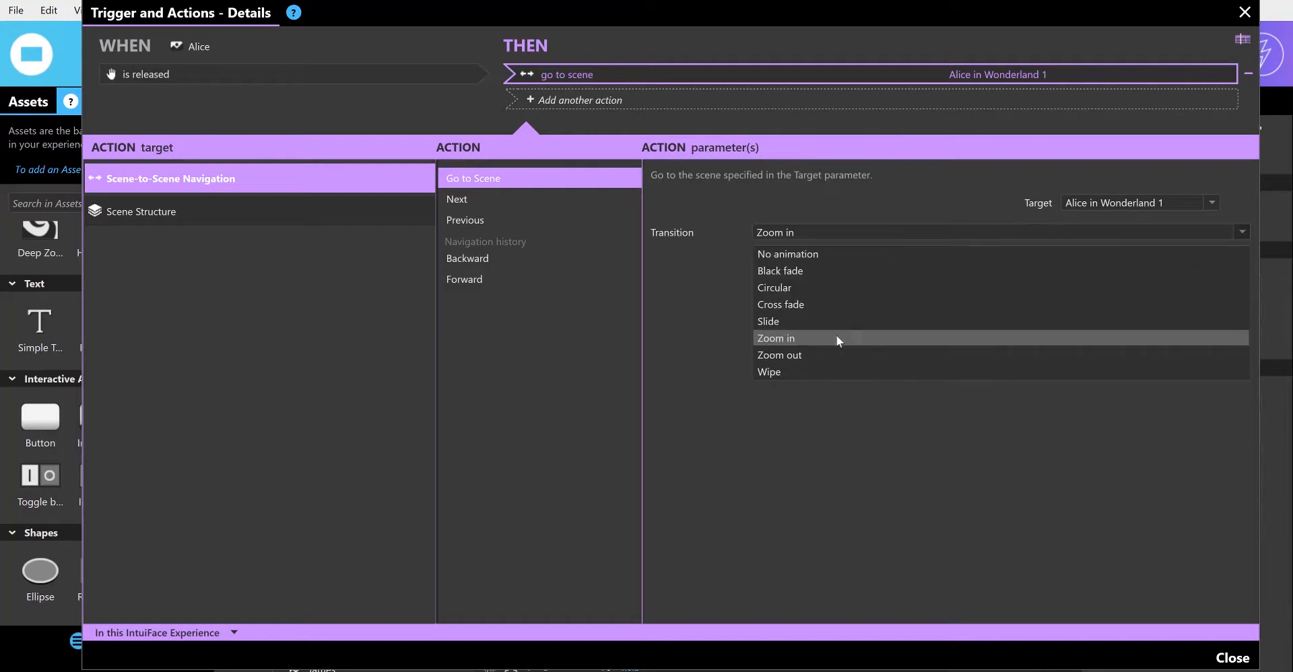
click(831, 304)
click(1244, 648)
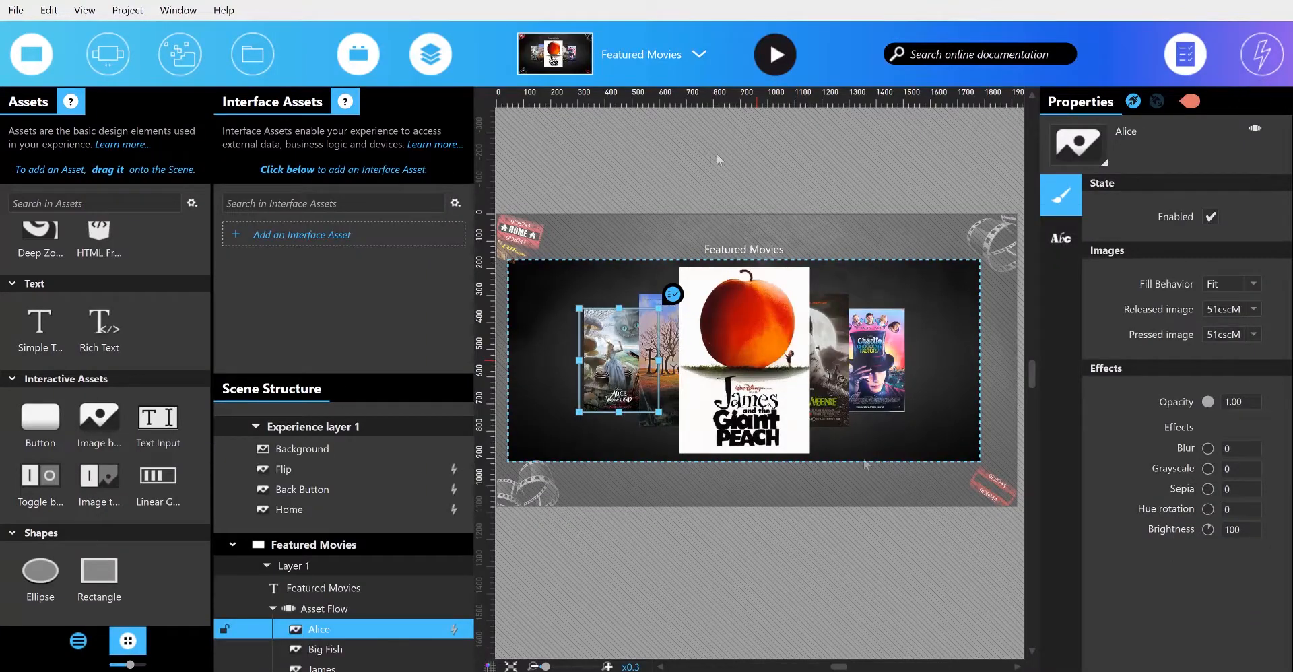
Run the experience to preview the Alice in Wonderland scene, and return to editing
click(774, 57)
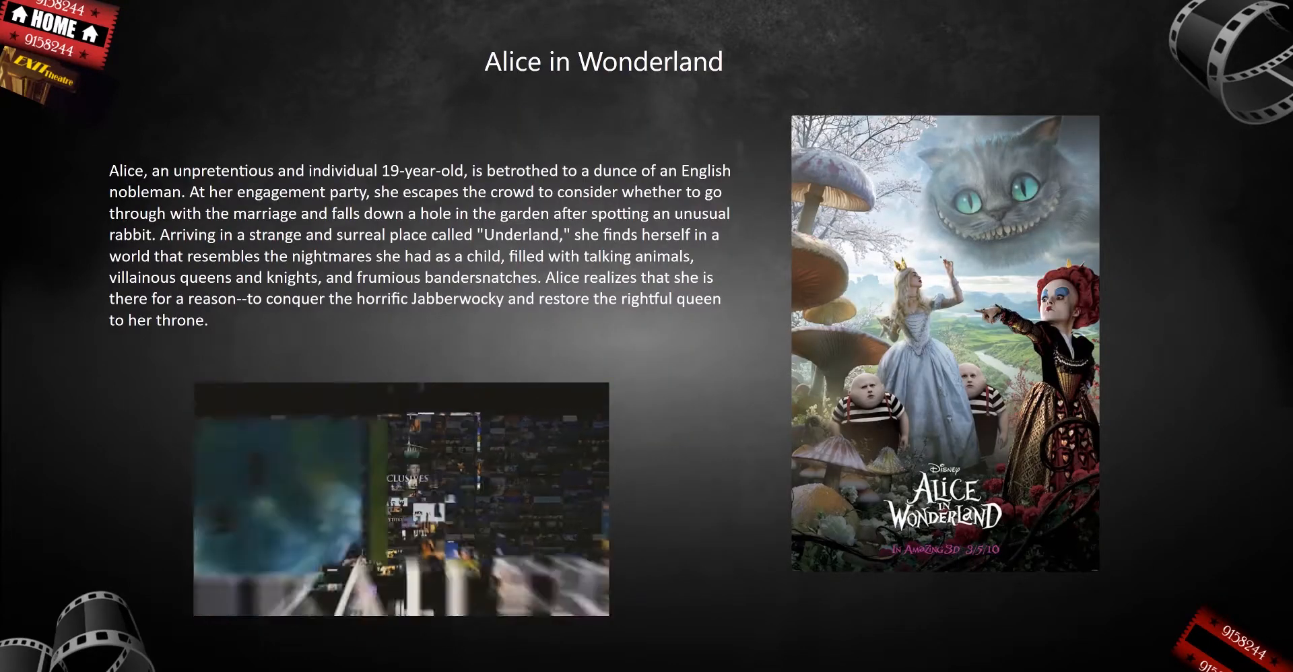
key(Escape)
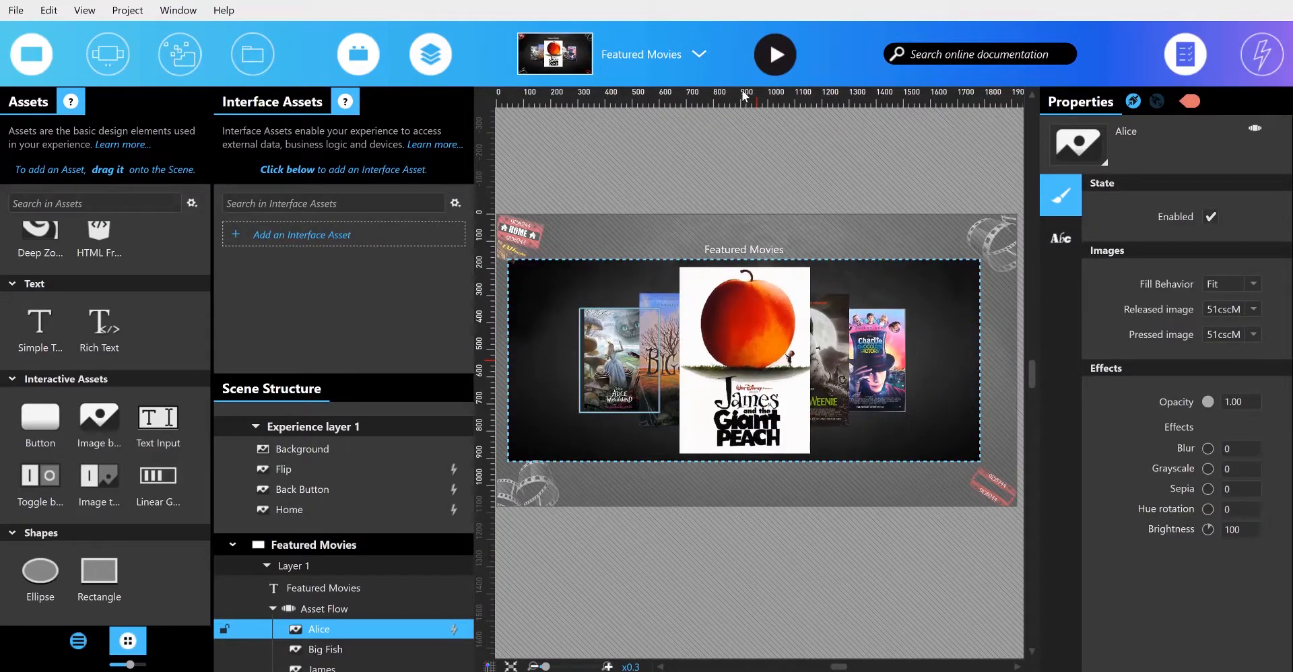
Duplicate the Alice in Wonderland 1 scene within the sequence and check the sequence's scene list
click(683, 63)
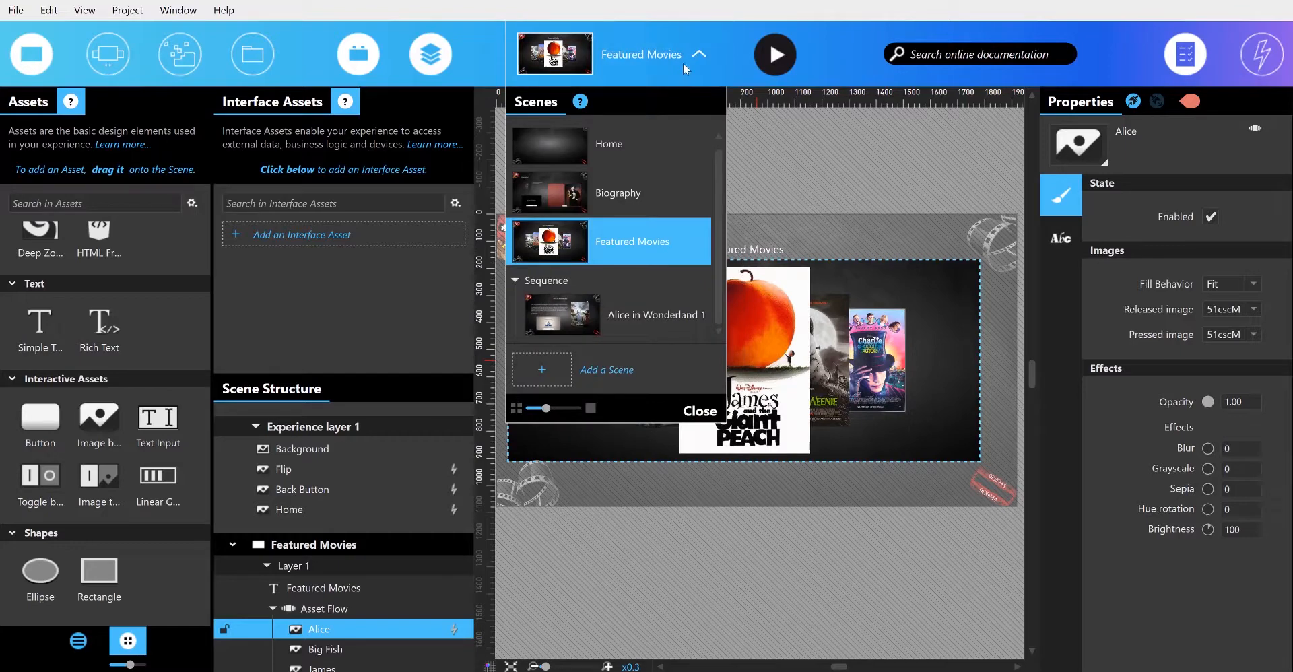
click(653, 330)
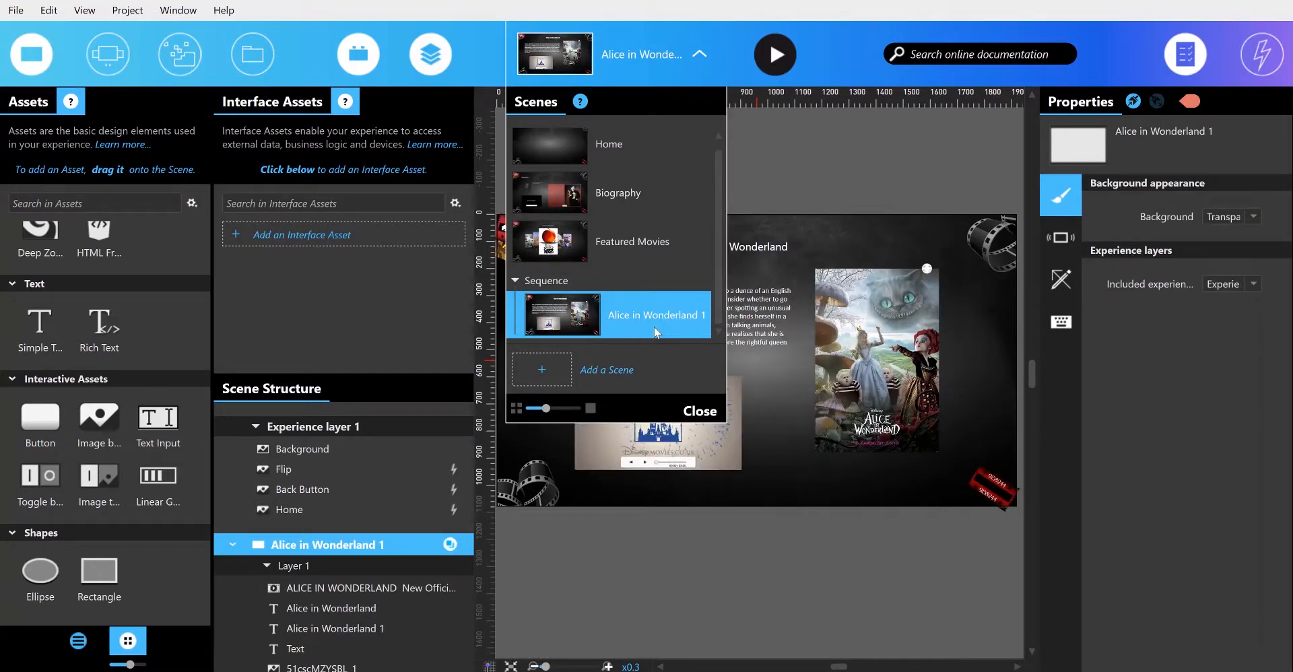
key(ctrl+d)
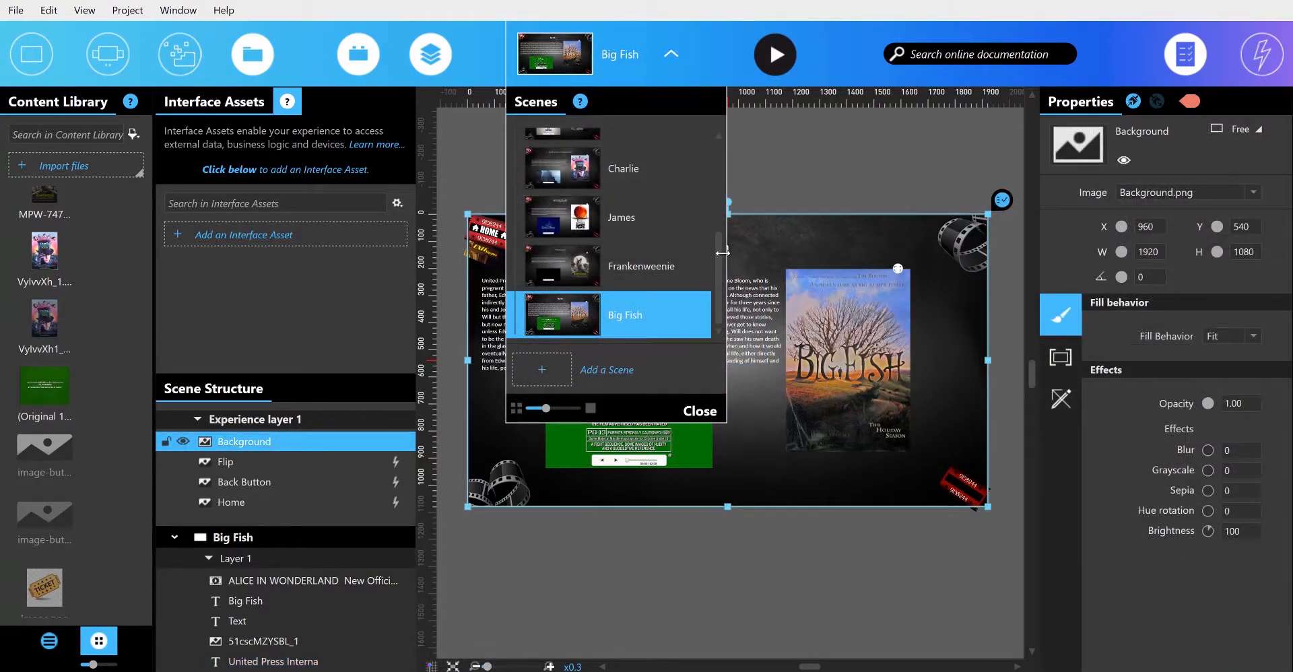
drag(717, 252, 711, 306)
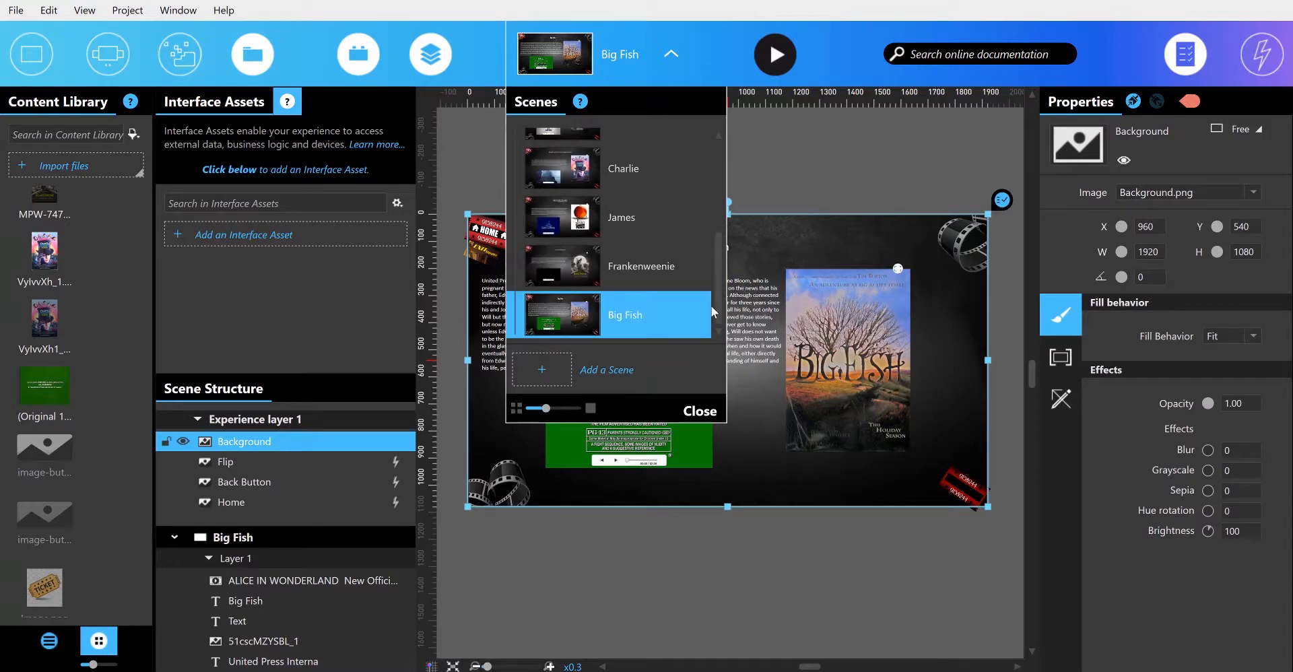